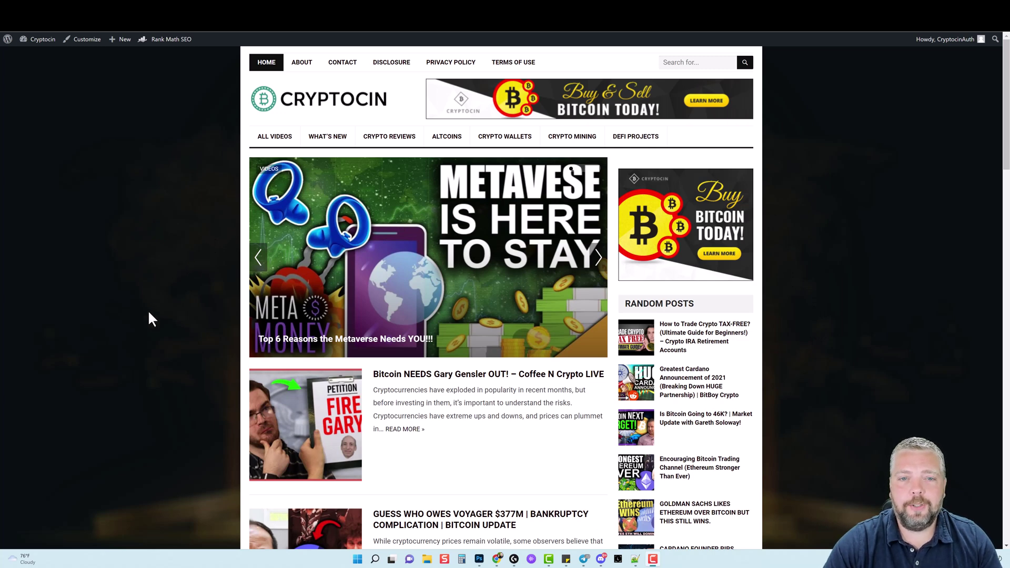
# Step: Scroll through the Bitcoin NEEDS Gary Gensler OUT! post to show the BUY BITCOIN HERE banner above the video
pyautogui.scroll(-2, 143, 367)
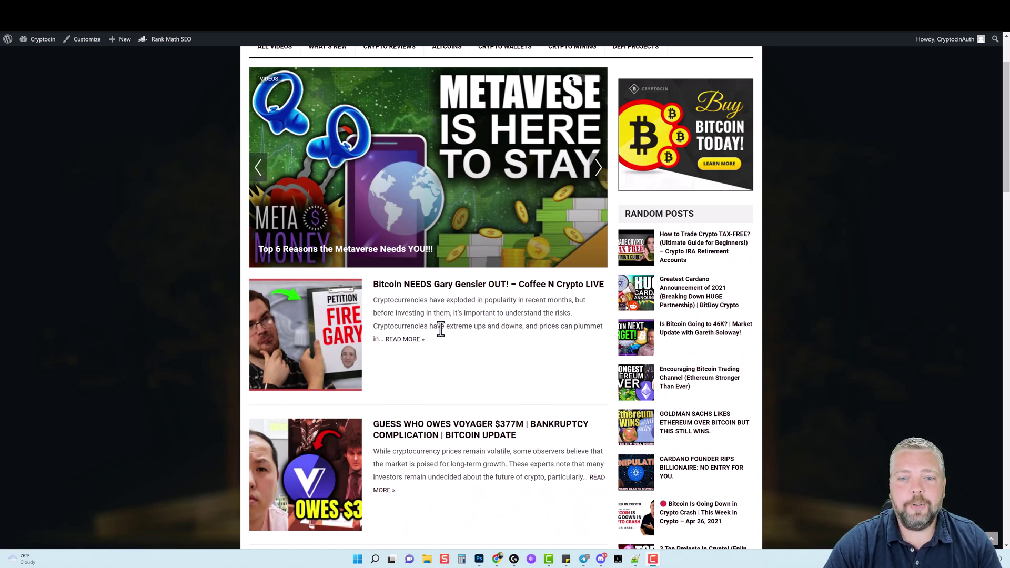
pyautogui.scroll(2, 490, 362)
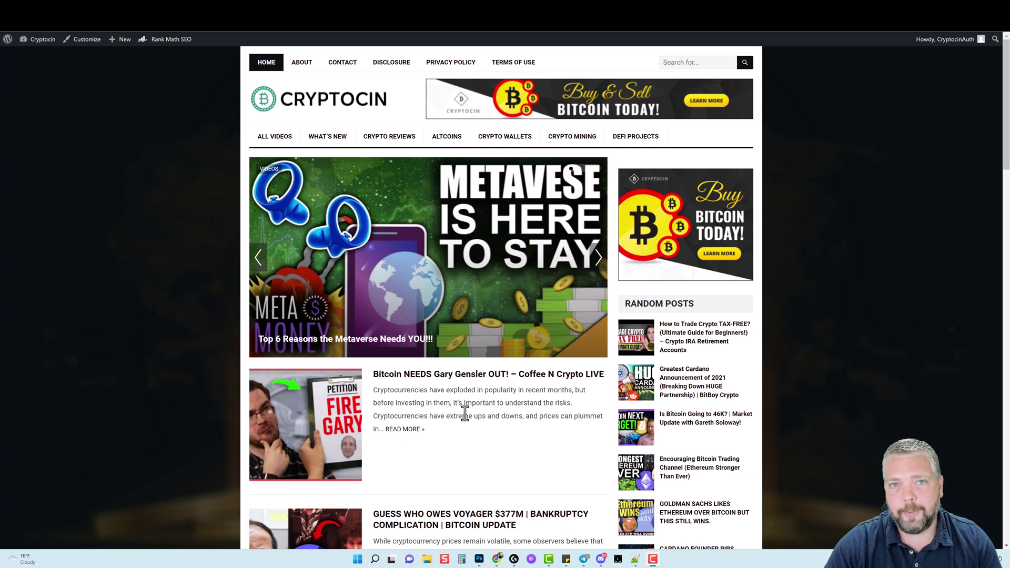
pyautogui.scroll(-2, 144, 350)
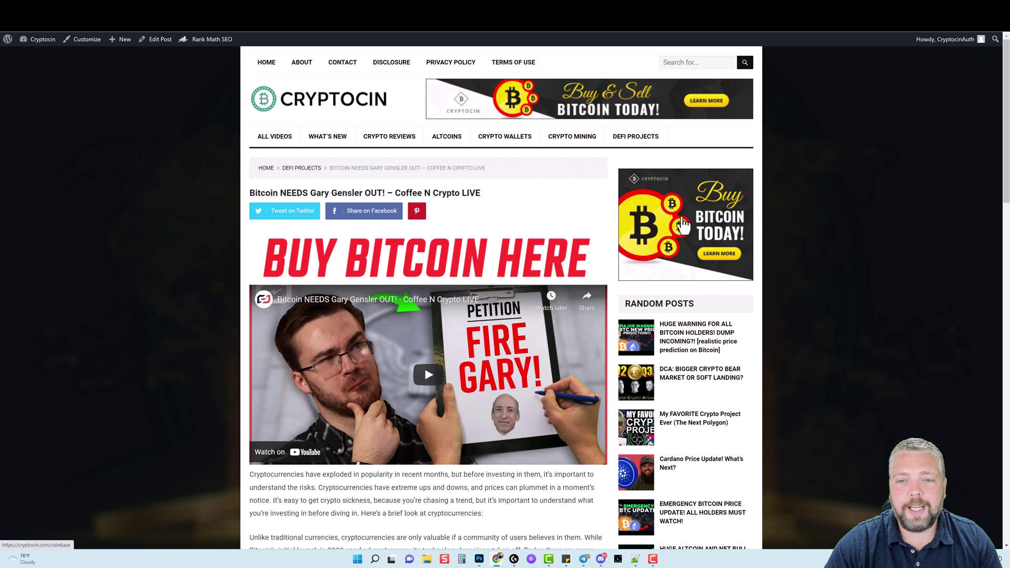
pyautogui.scroll(-5, 446, 403)
pyautogui.scroll(3, 447, 402)
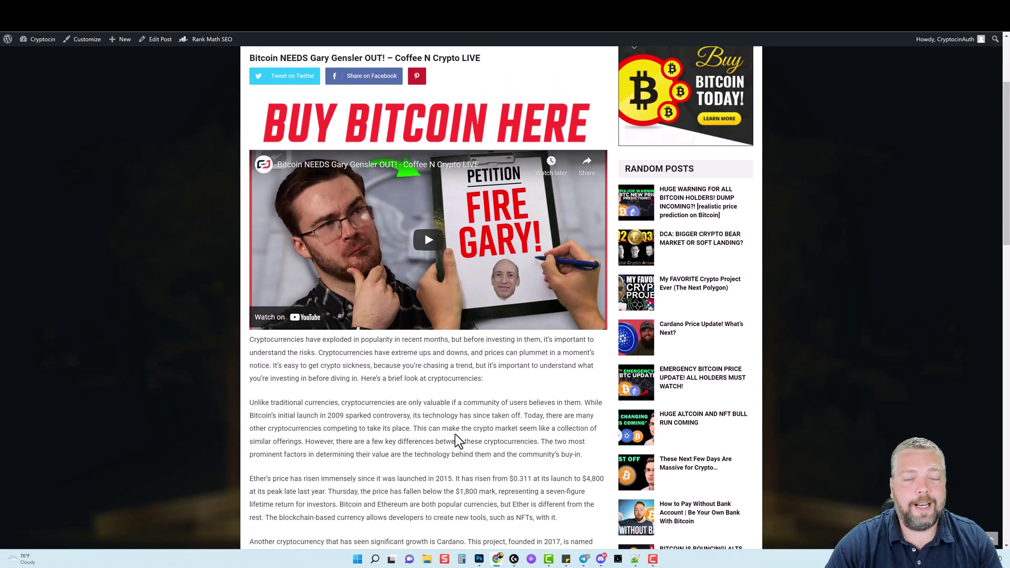
pyautogui.scroll(3, 458, 441)
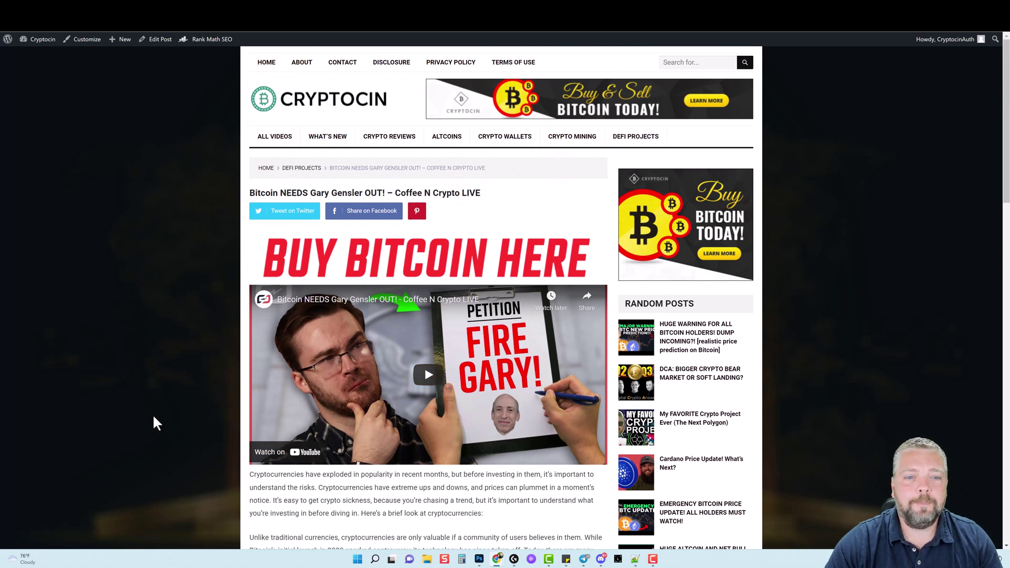
pyautogui.scroll(-1, 160, 415)
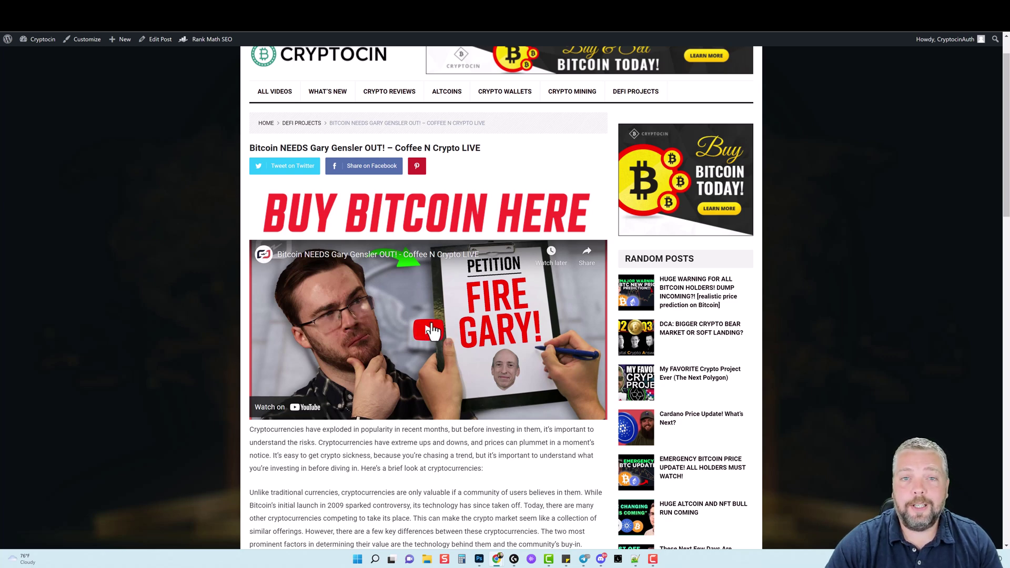
pyautogui.scroll(1, 442, 384)
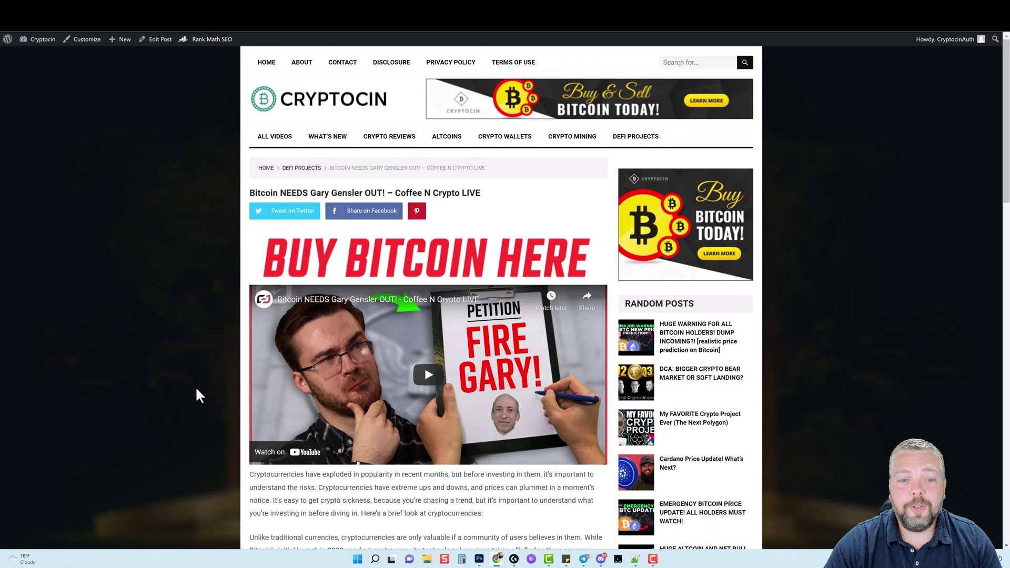
pyautogui.scroll(-6, 198, 395)
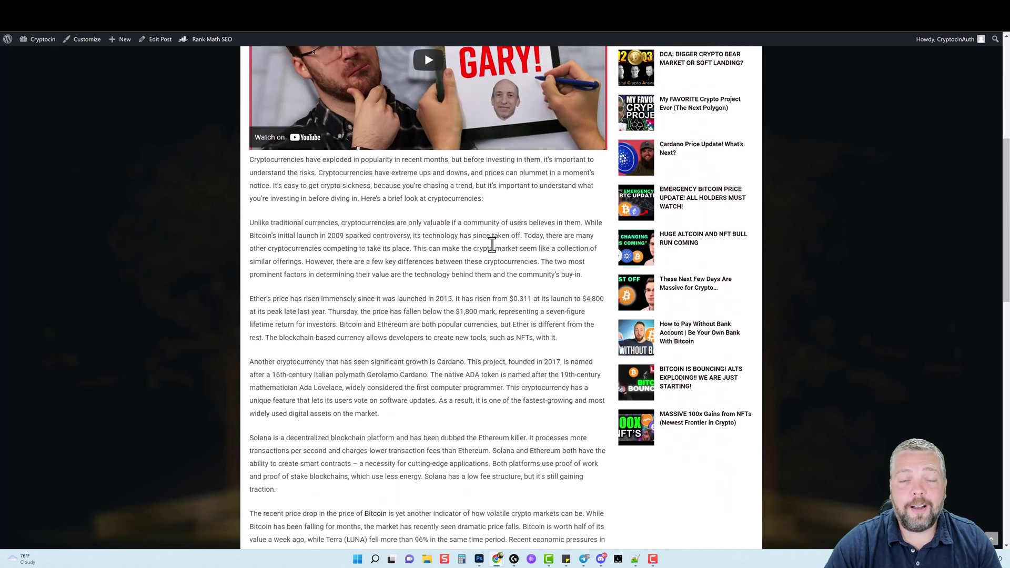
pyautogui.scroll(-2, 440, 323)
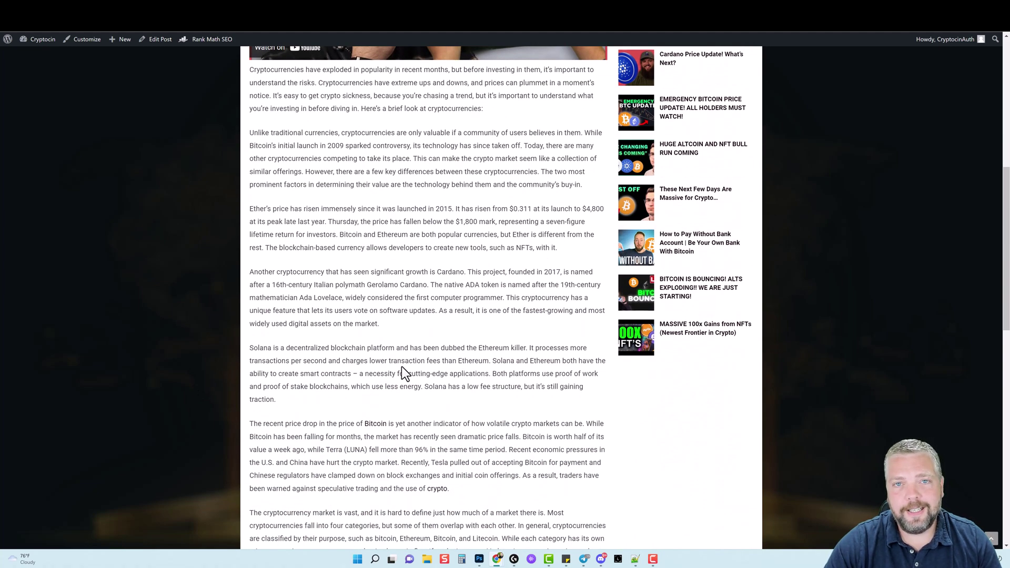
pyautogui.scroll(-4, 410, 388)
pyautogui.scroll(3, 466, 182)
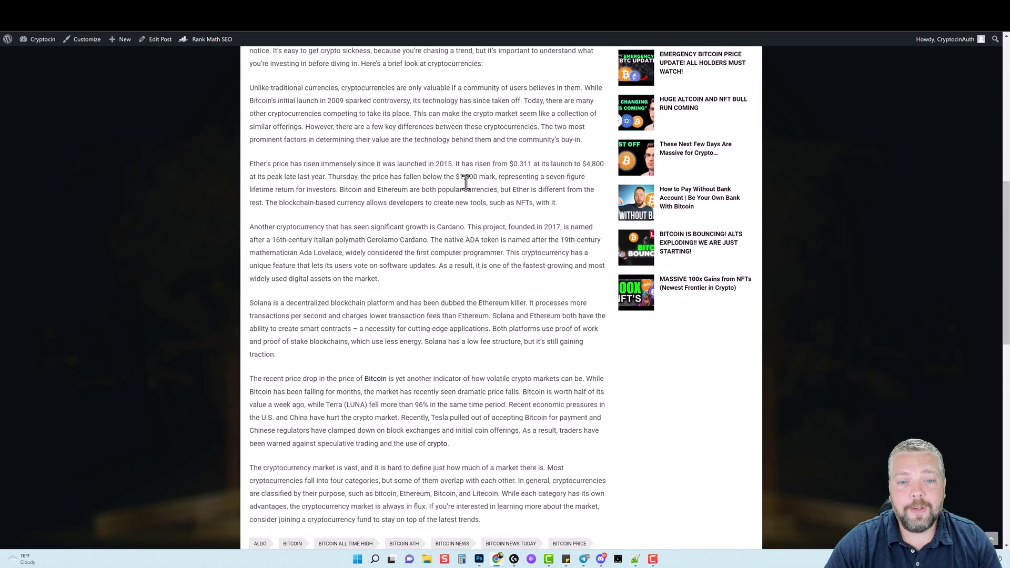
pyautogui.scroll(8, 435, 413)
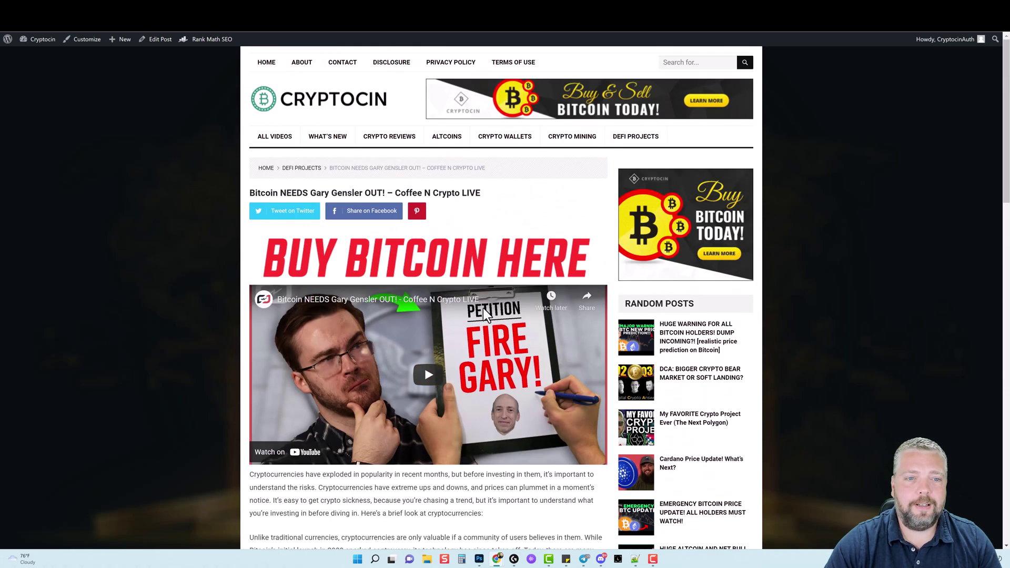
pyautogui.scroll(-3, 427, 379)
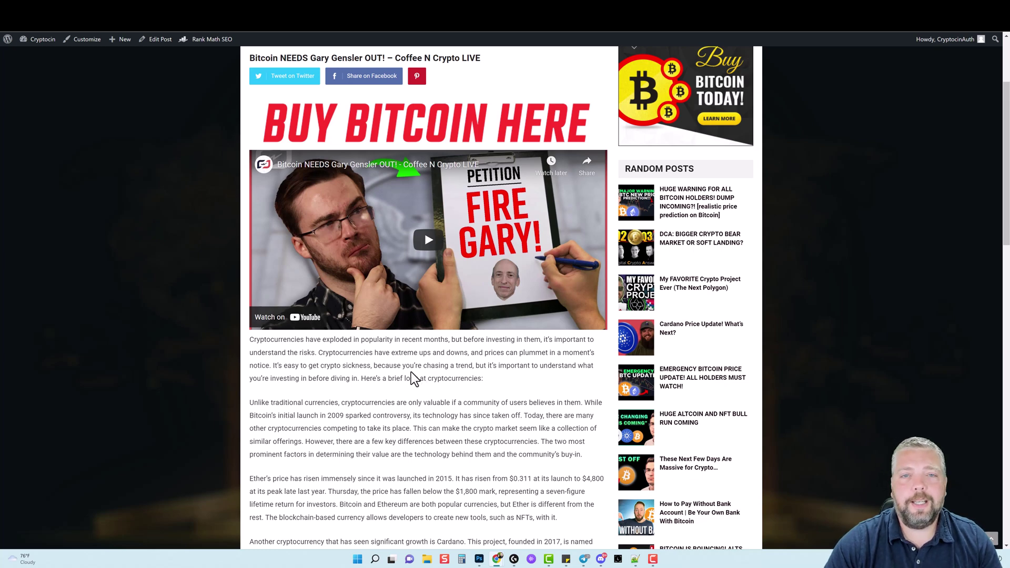
pyautogui.scroll(3, 226, 321)
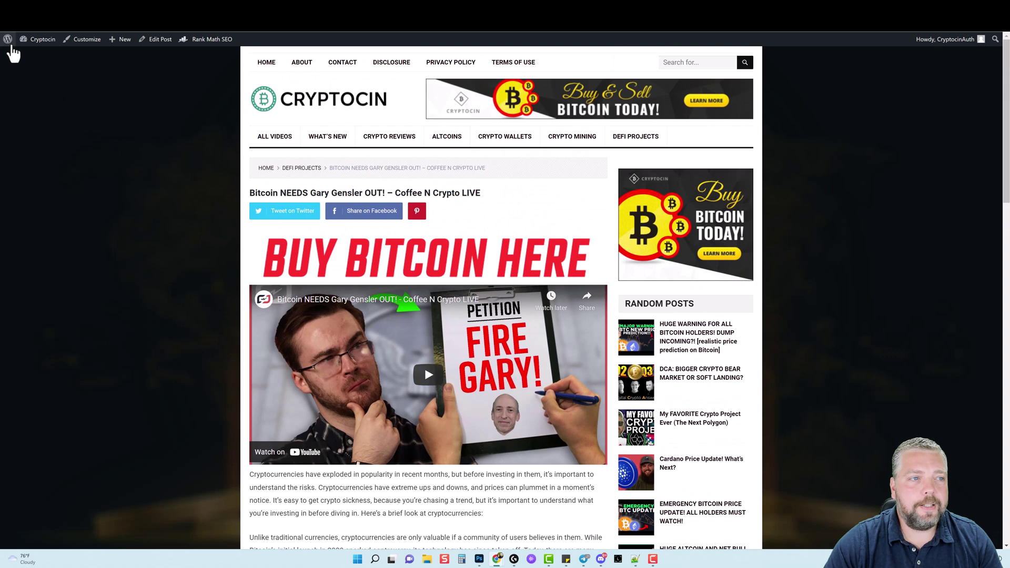
# Step: Go from the site to the admin dashboard and open the Adtivate plugin's welcome page
pyautogui.click(9, 41)
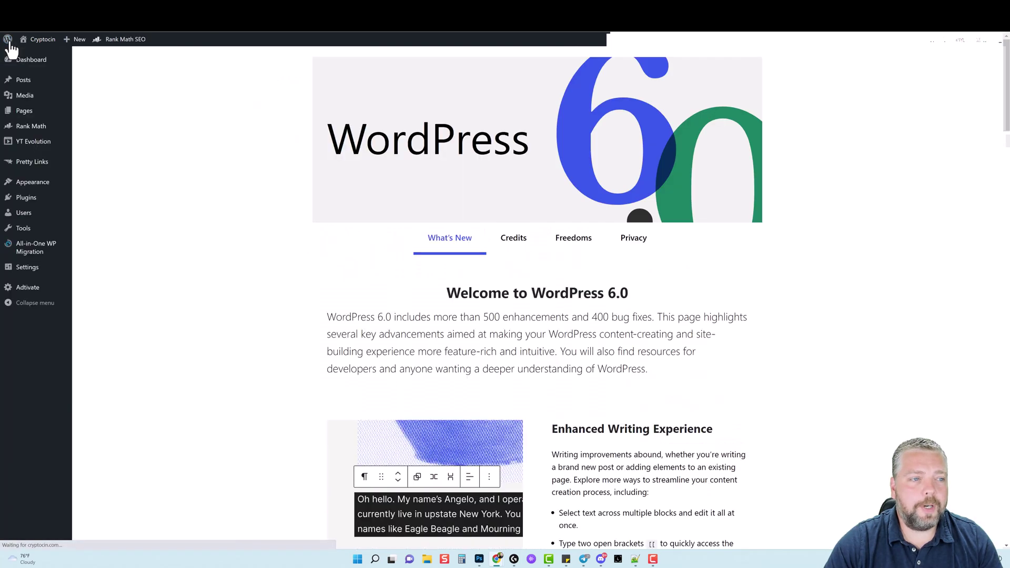
pyautogui.moveTo(29, 293)
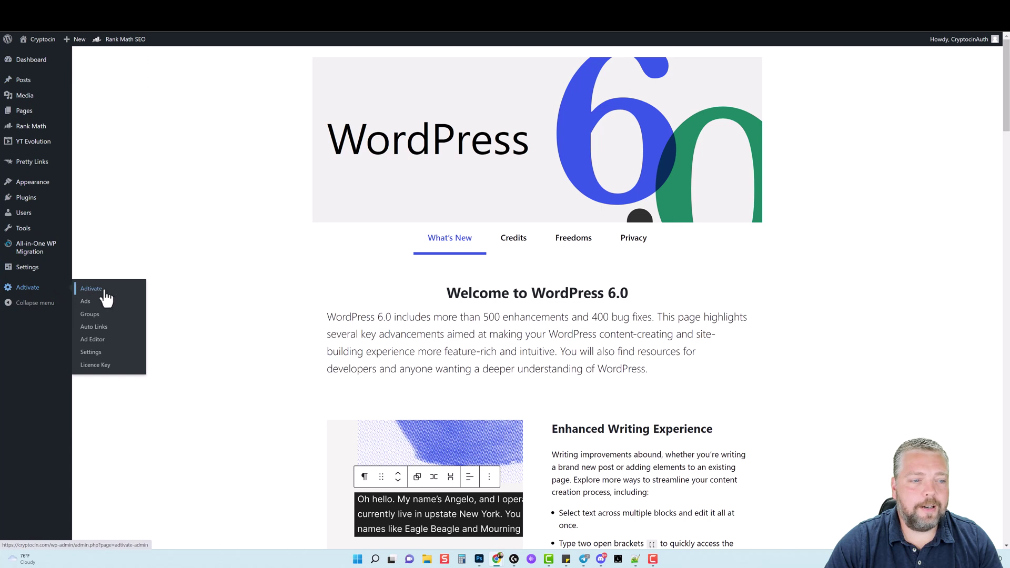
pyautogui.click(24, 289)
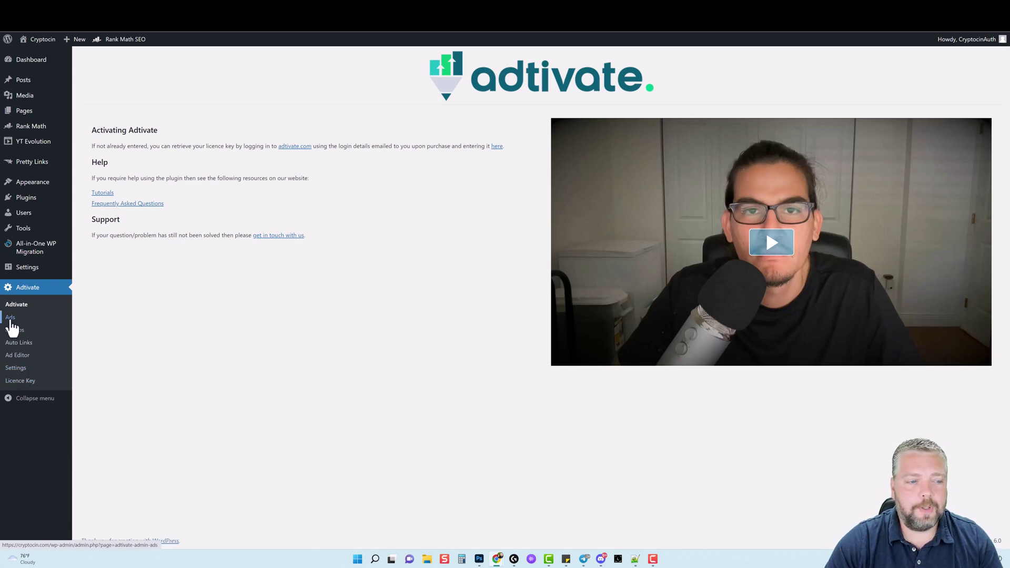
# Step: Open the Bitcoin ad from the Adtivate Ads list for editing
pyautogui.click(11, 319)
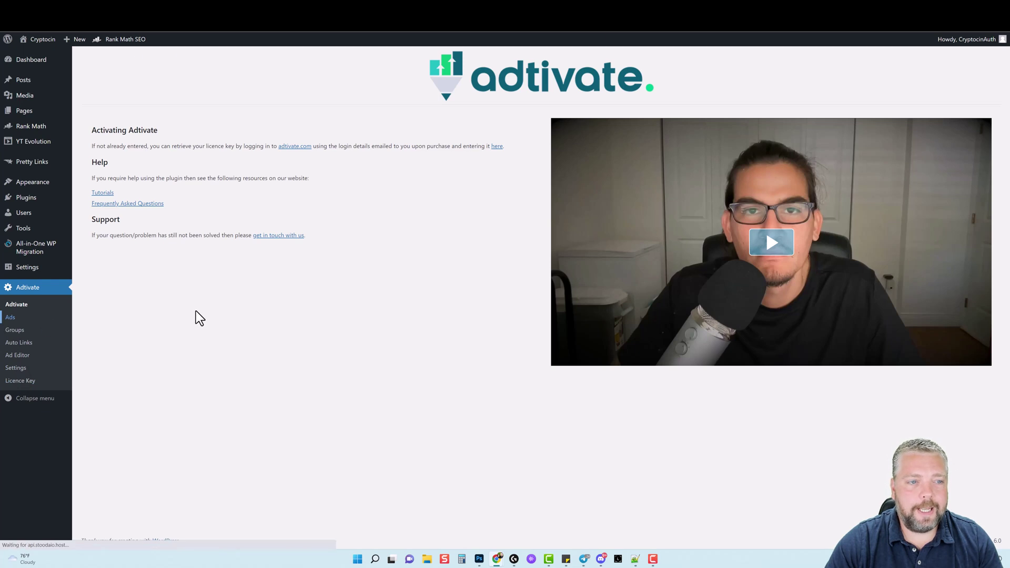
pyautogui.moveTo(105, 114)
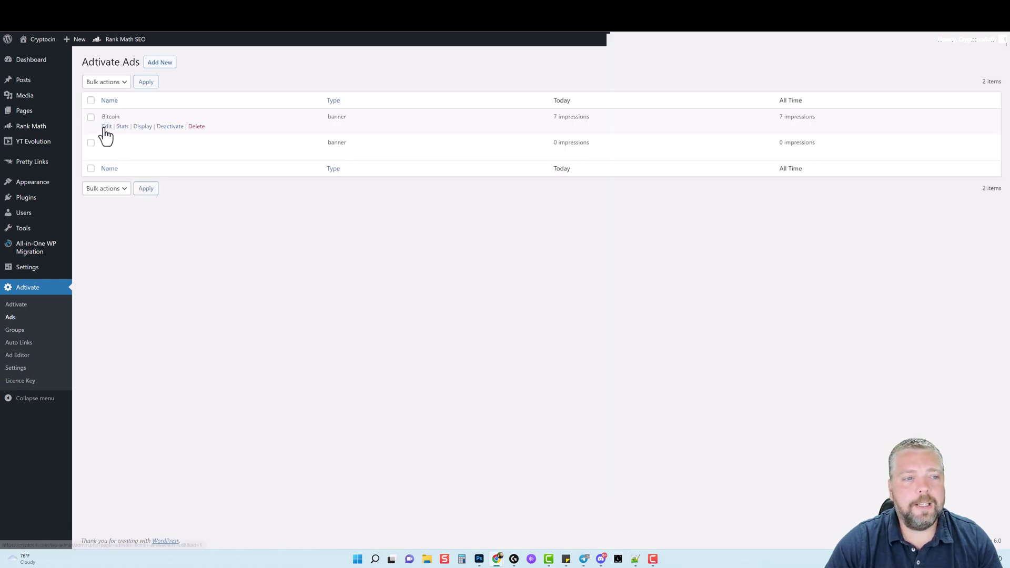
pyautogui.click(107, 126)
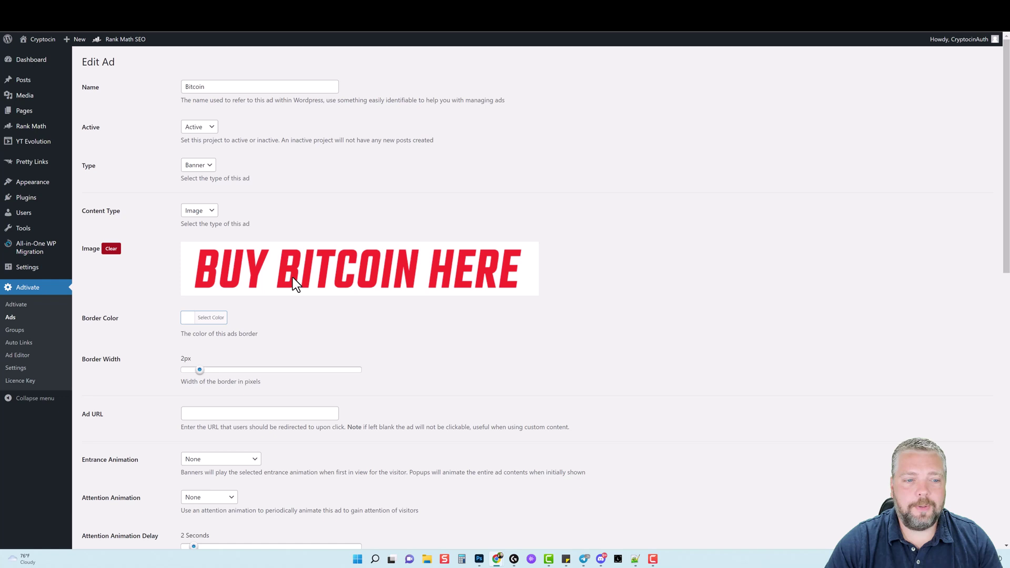
# Step: Replace the ad's image with the BUY BITCOIN HERE banner from the media library
pyautogui.click(112, 249)
pyautogui.click(331, 263)
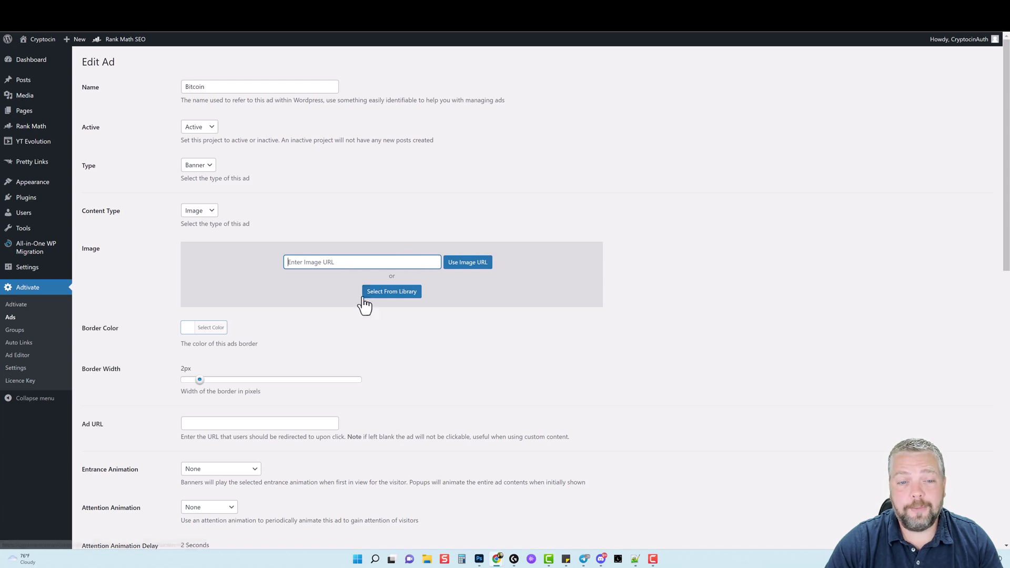
pyautogui.click(396, 294)
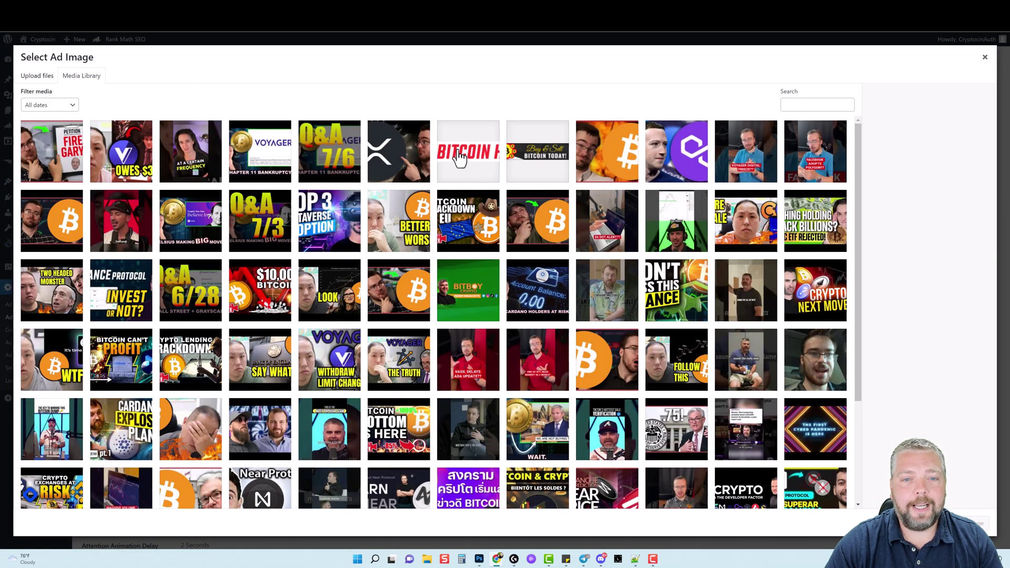
pyautogui.click(477, 160)
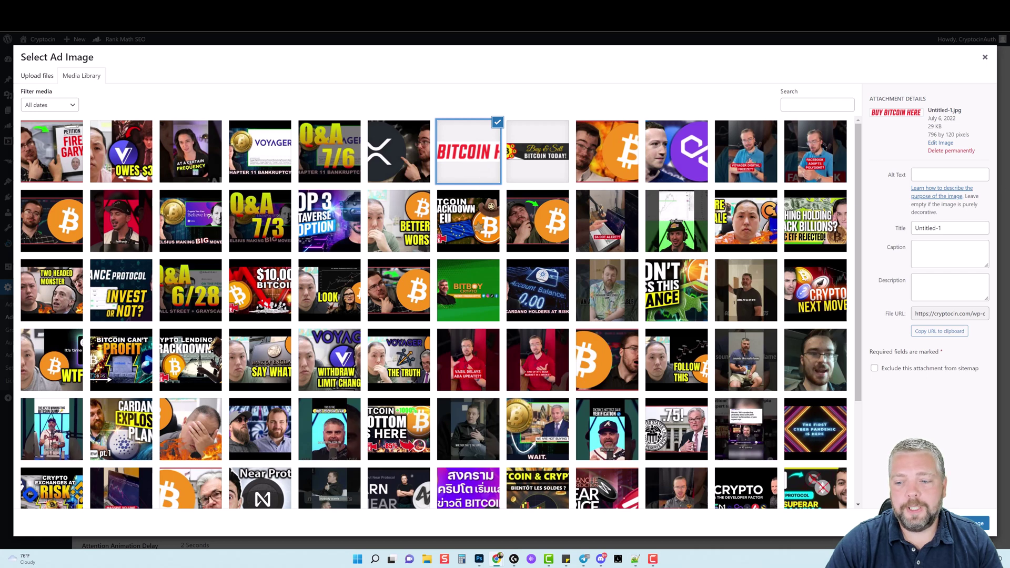
pyautogui.click(986, 522)
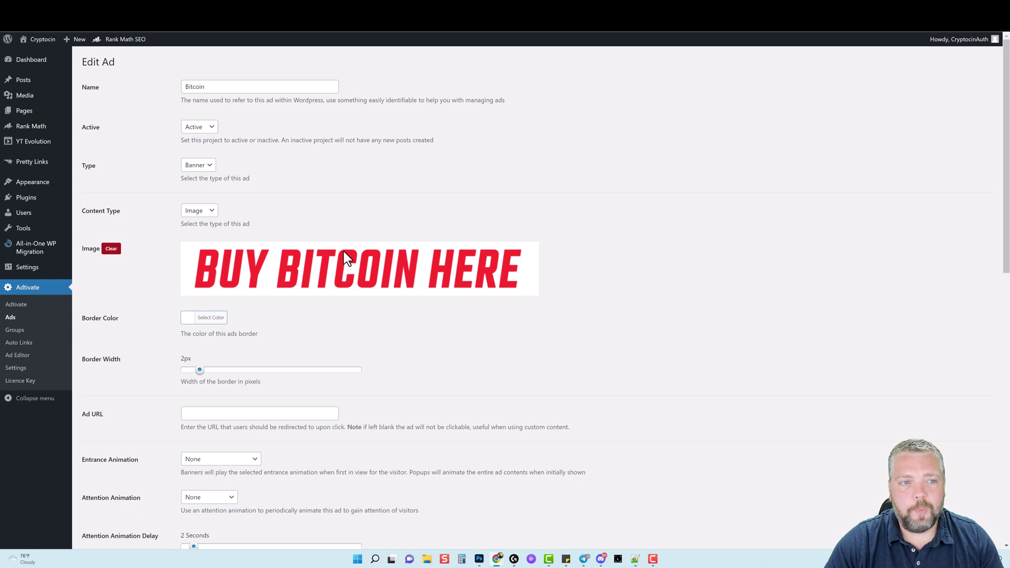
# Step: Keep the Bitcoin ad's status as Active and its type as Banner
pyautogui.moveTo(212, 86); pyautogui.dragTo(184, 103)
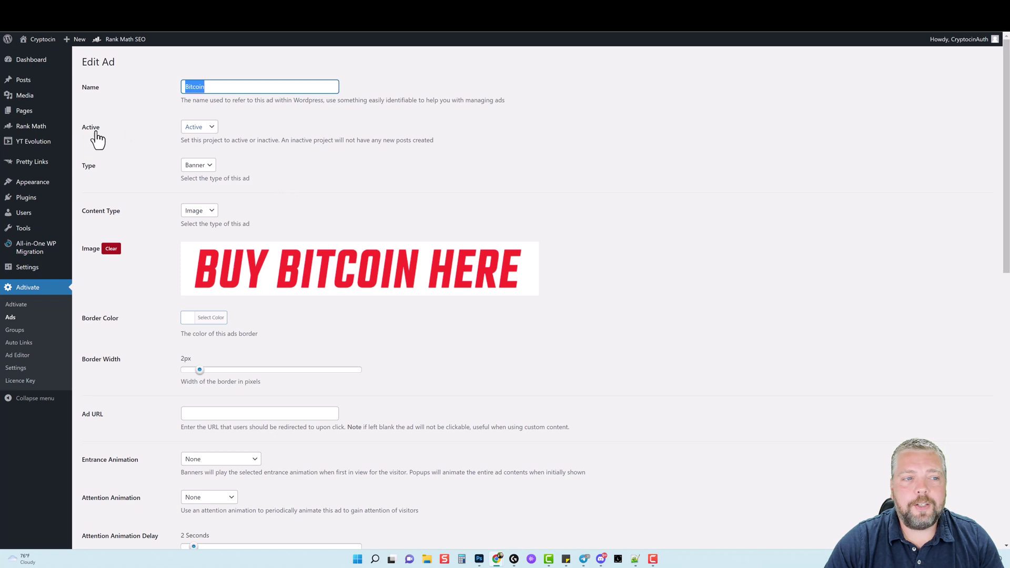
pyautogui.click(205, 129)
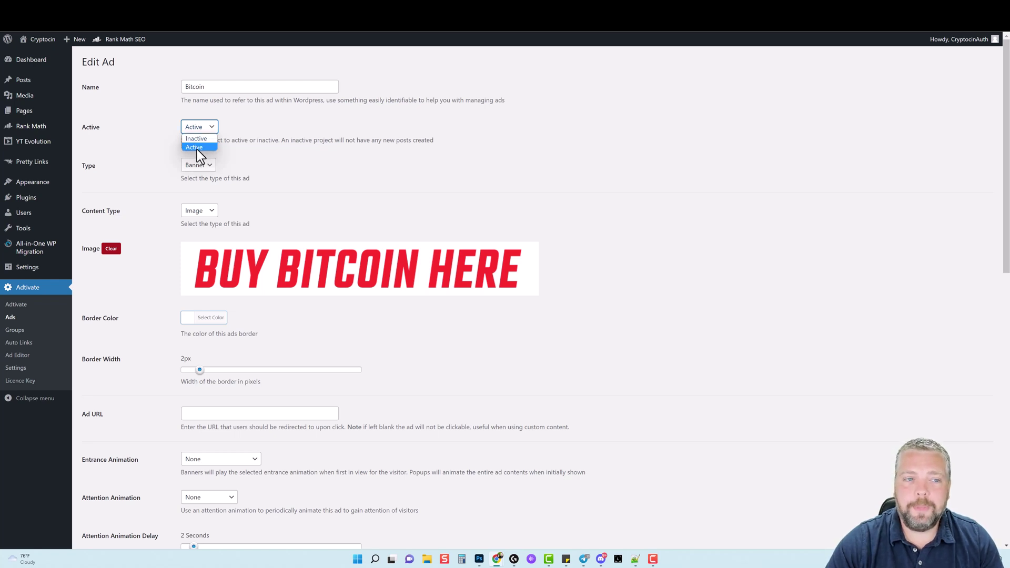
pyautogui.click(198, 147)
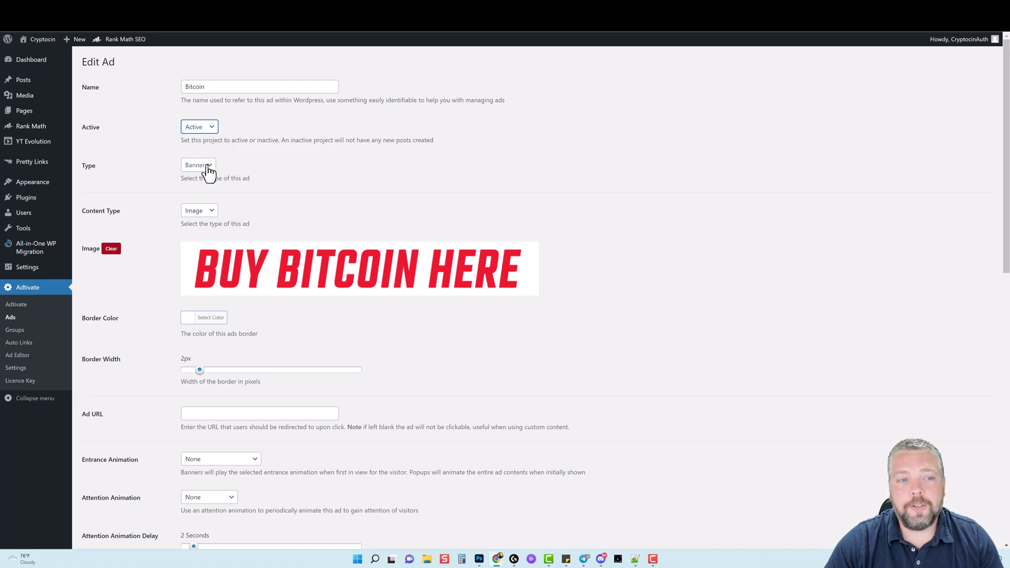
pyautogui.click(202, 166)
pyautogui.click(271, 193)
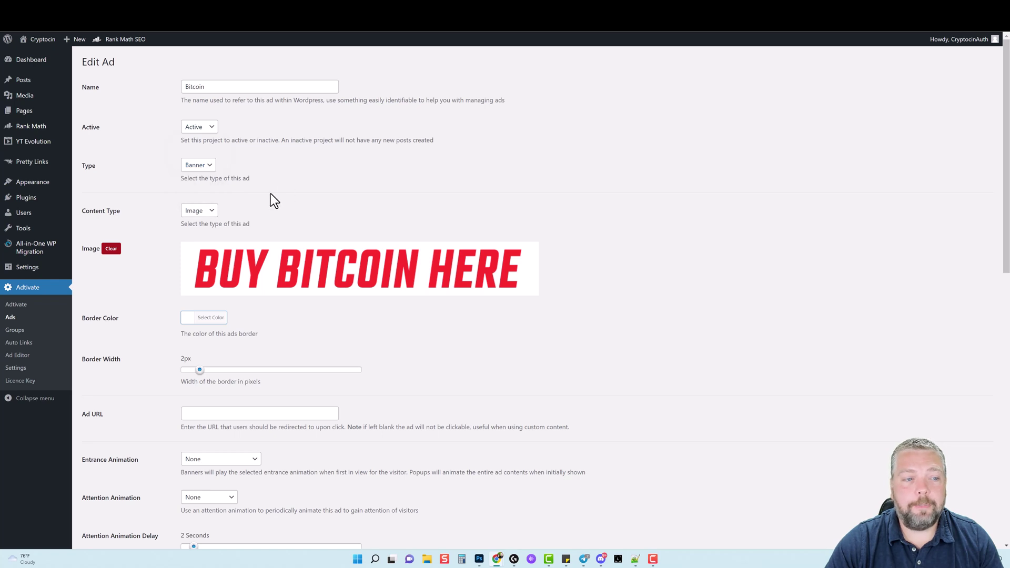
# Step: Try the Custom content type, then set the ad's content type back to Image
pyautogui.click(204, 212)
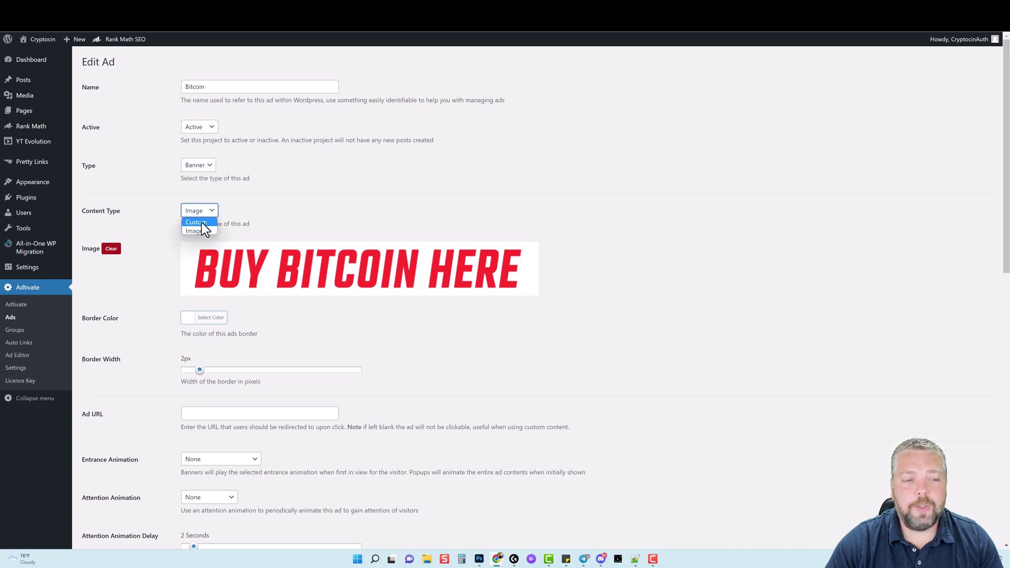
pyautogui.click(201, 222)
pyautogui.click(237, 300)
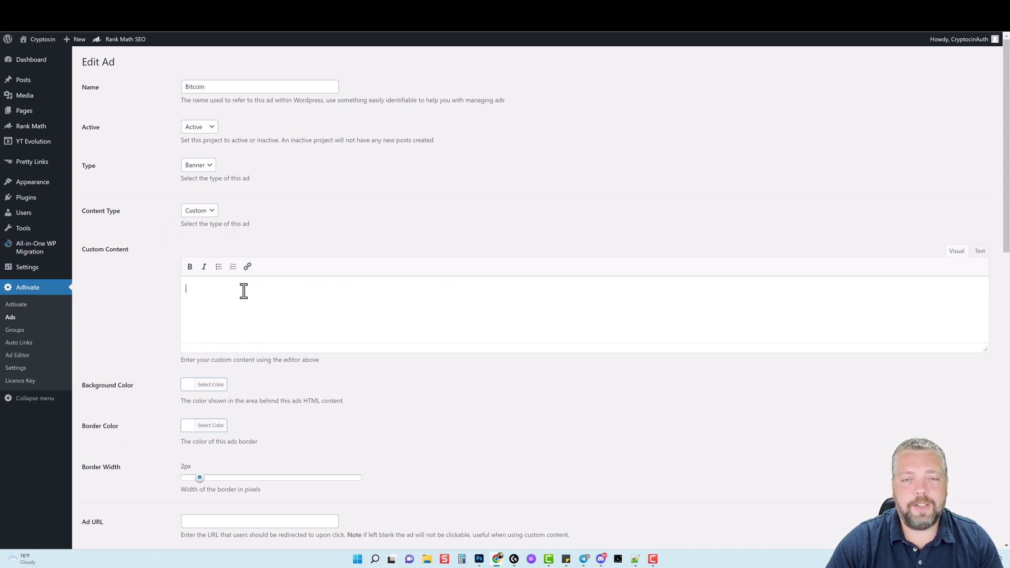
pyautogui.click(209, 215)
pyautogui.click(200, 232)
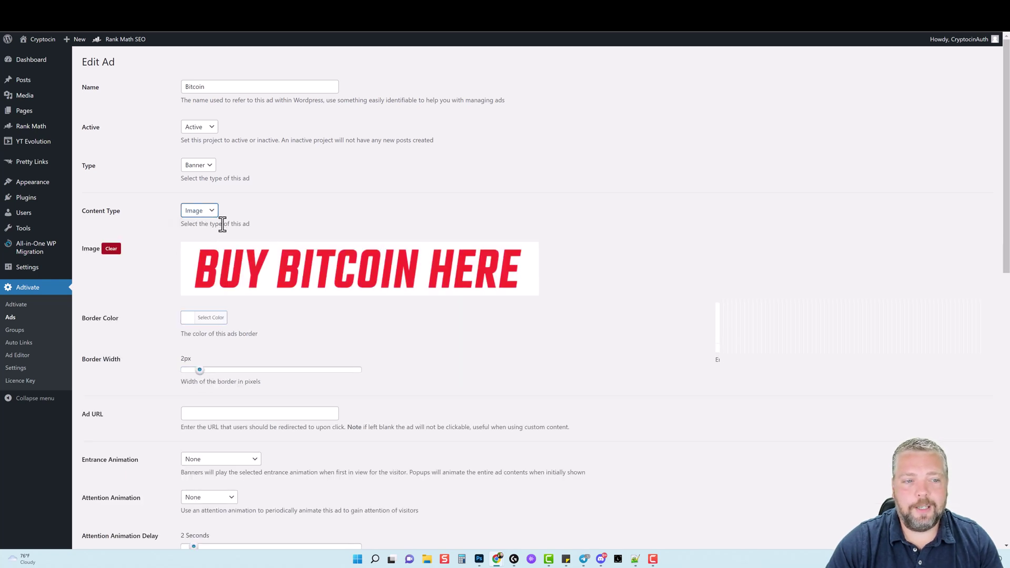
# Step: Set the Bitcoin ad's entrance animation to Zoom In
pyautogui.scroll(-4, 568, 353)
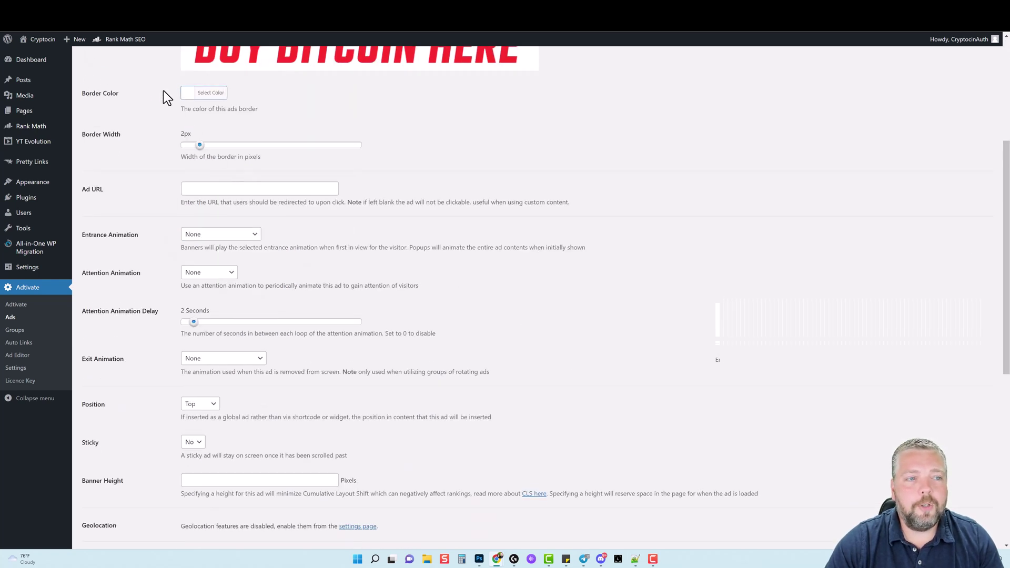
pyautogui.scroll(2, 234, 248)
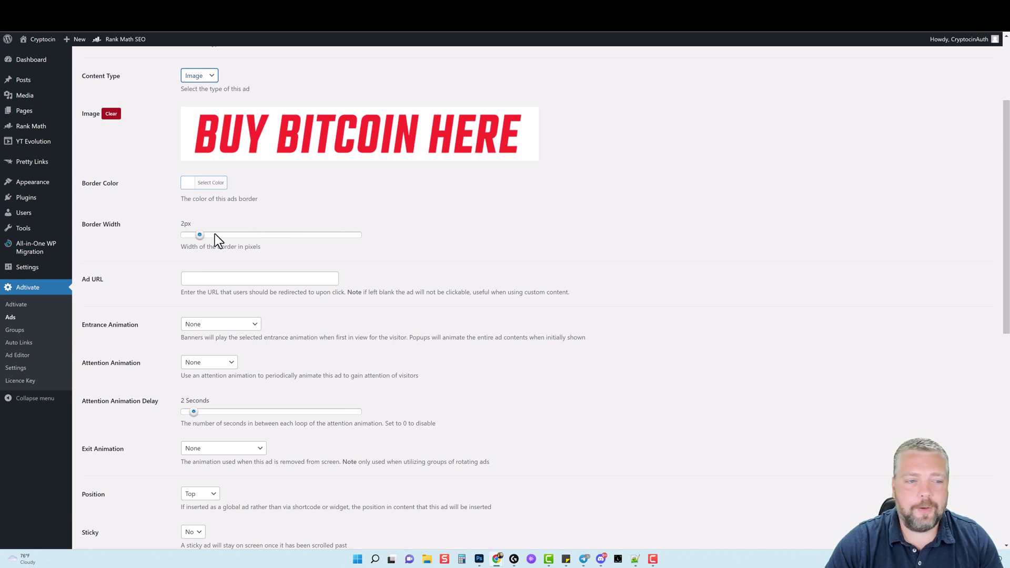
pyautogui.scroll(-2, 149, 383)
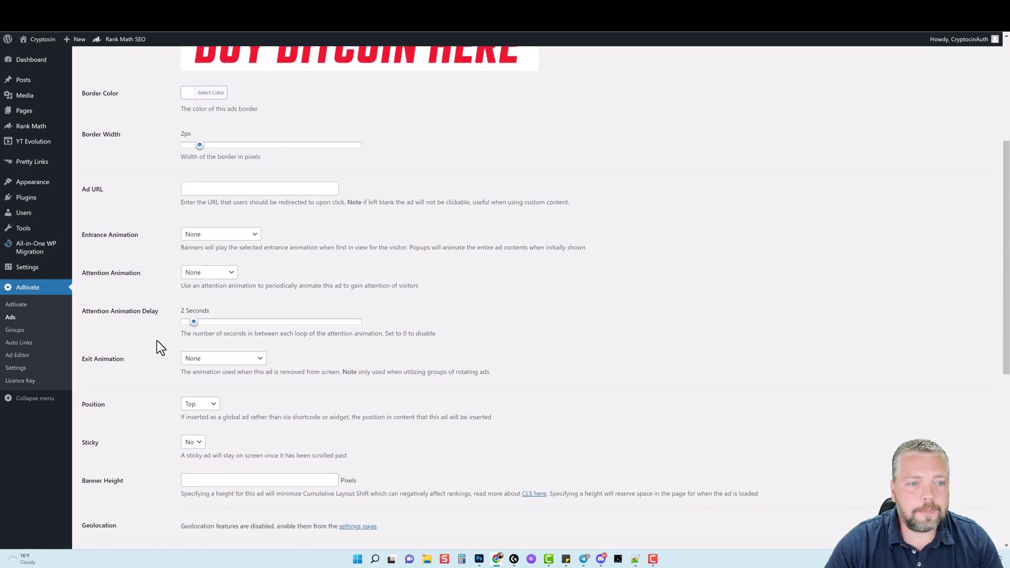
pyautogui.click(209, 190)
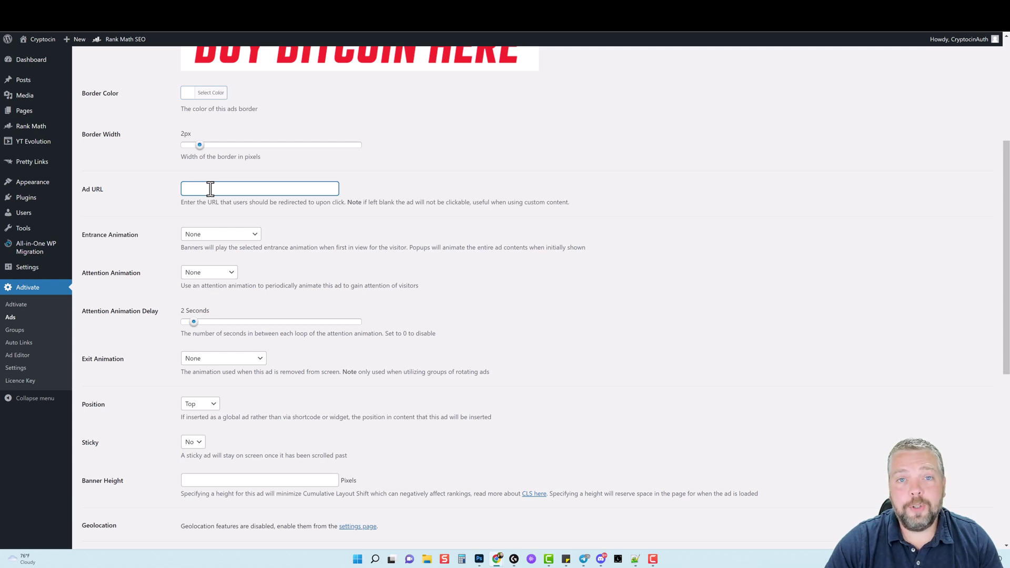
pyautogui.scroll(-1, 151, 237)
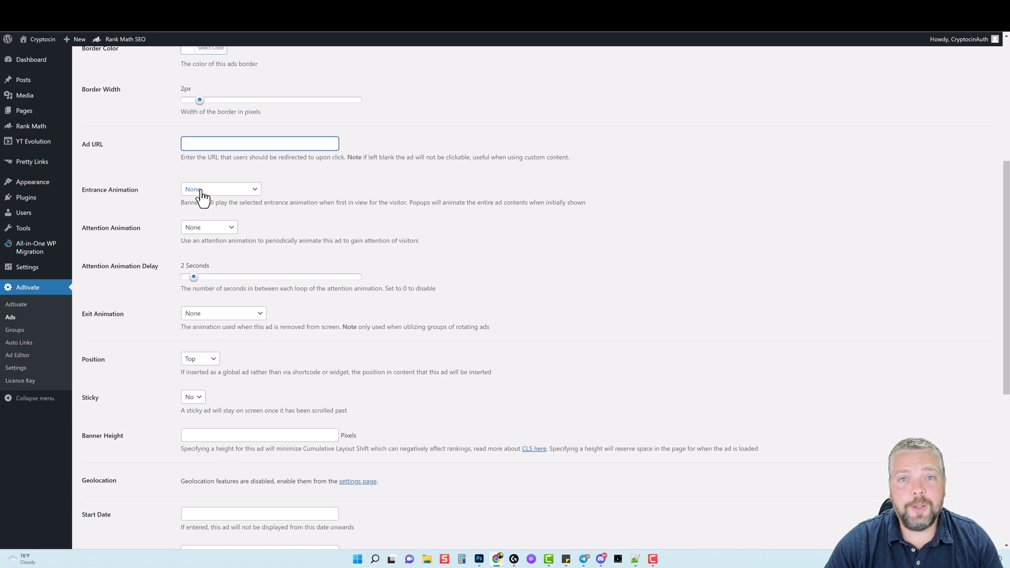
pyautogui.click(220, 191)
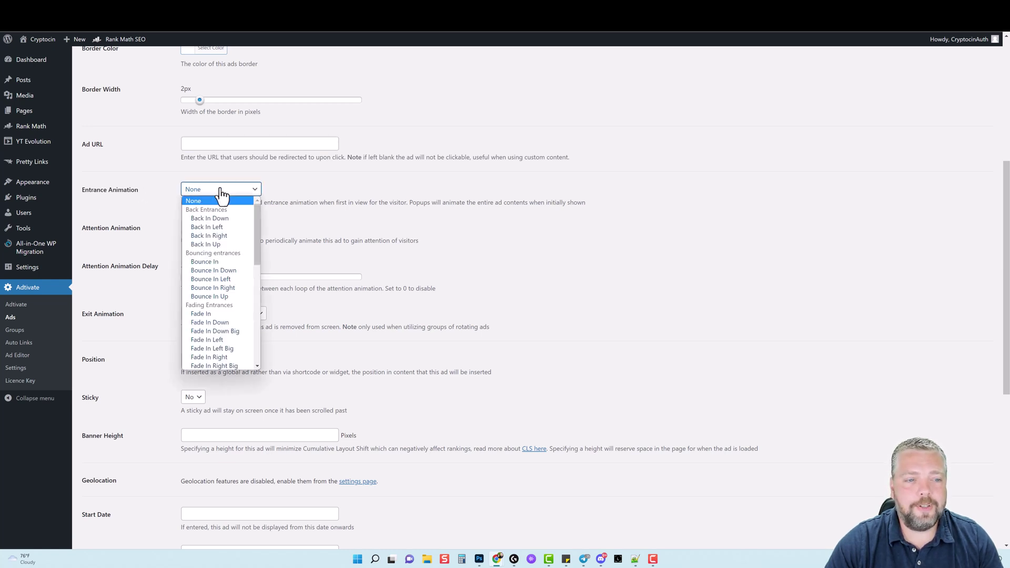
pyautogui.scroll(-5, 218, 289)
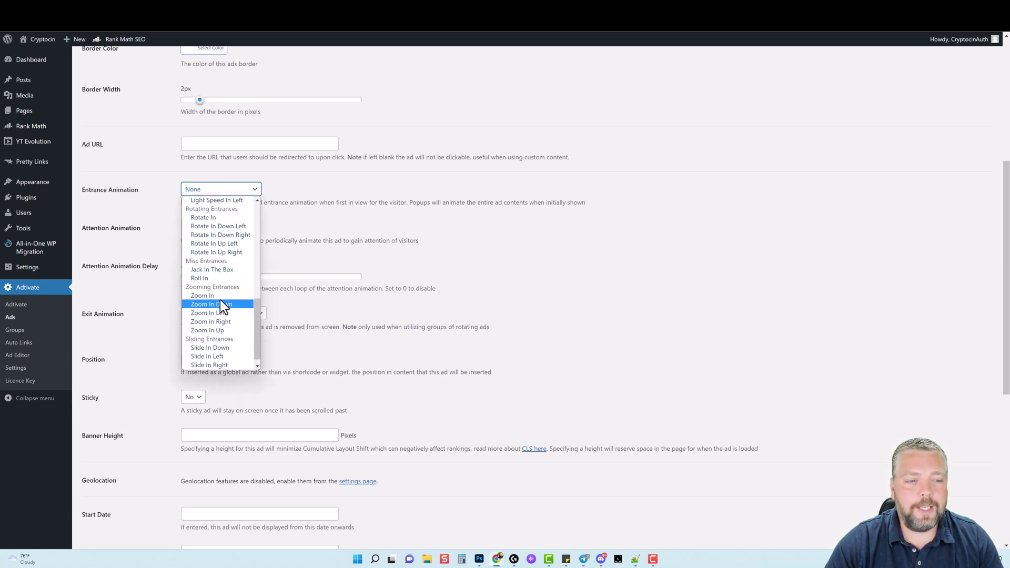
pyautogui.click(219, 296)
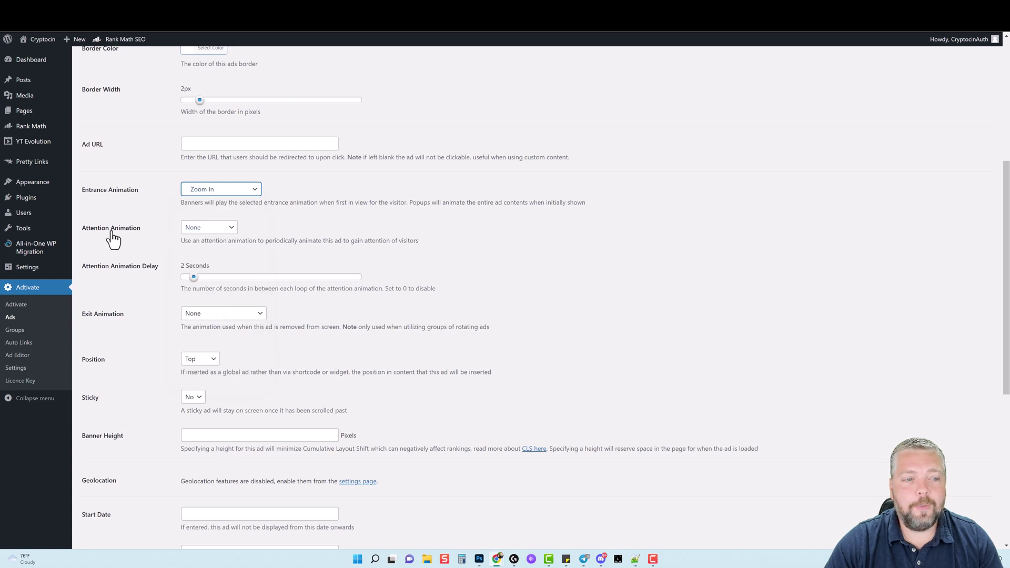
# Step: Set the attention animation to Swing and save the ad
pyautogui.click(202, 230)
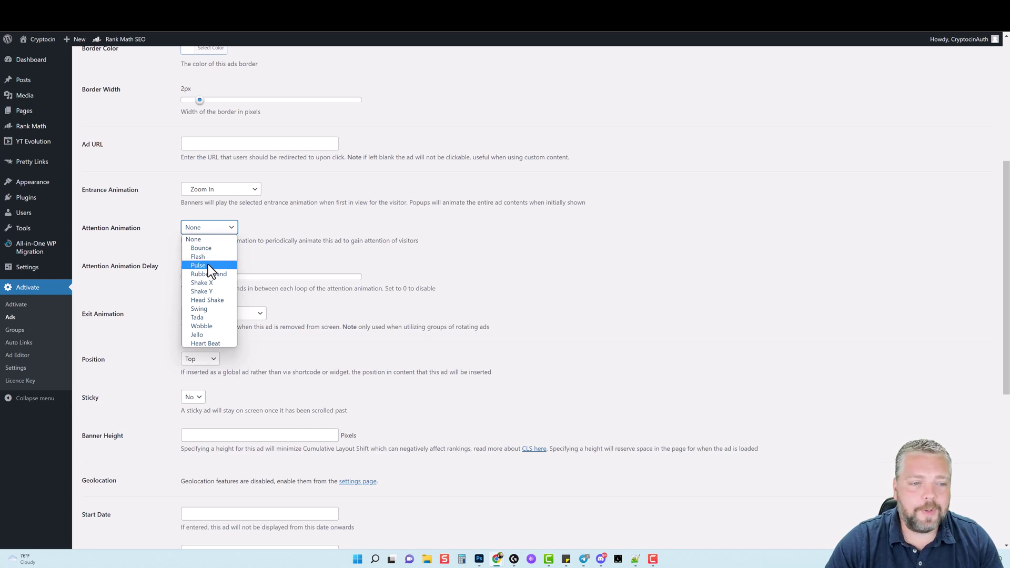
pyautogui.click(210, 308)
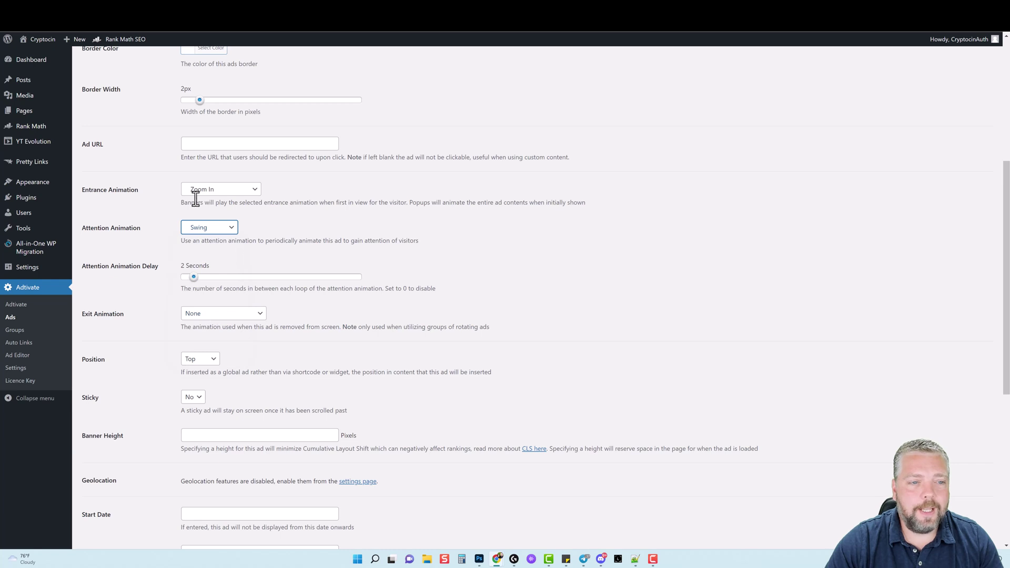
pyautogui.scroll(-1, 130, 437)
pyautogui.scroll(-5, 131, 443)
pyautogui.click(105, 502)
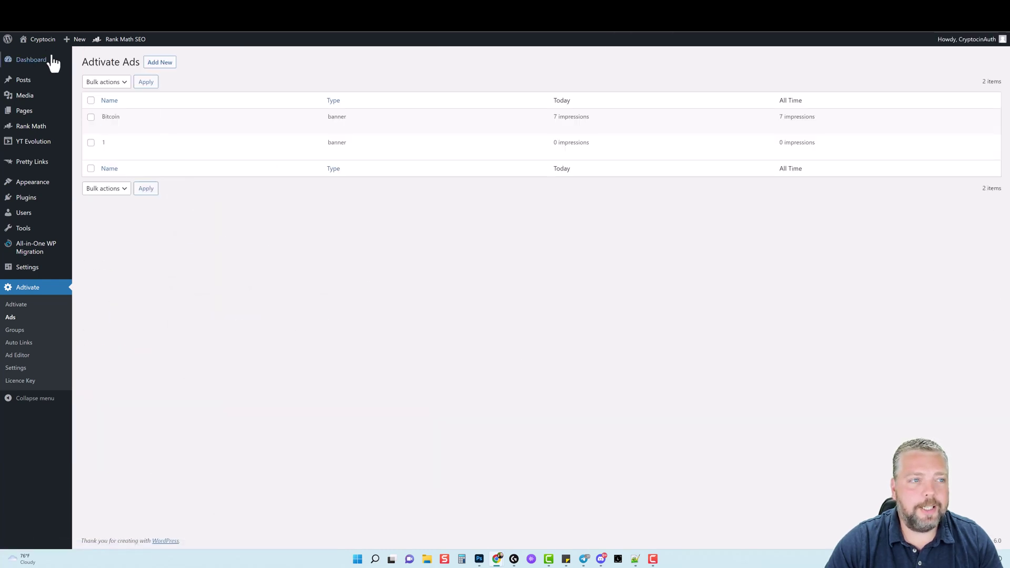
pyautogui.click(39, 51)
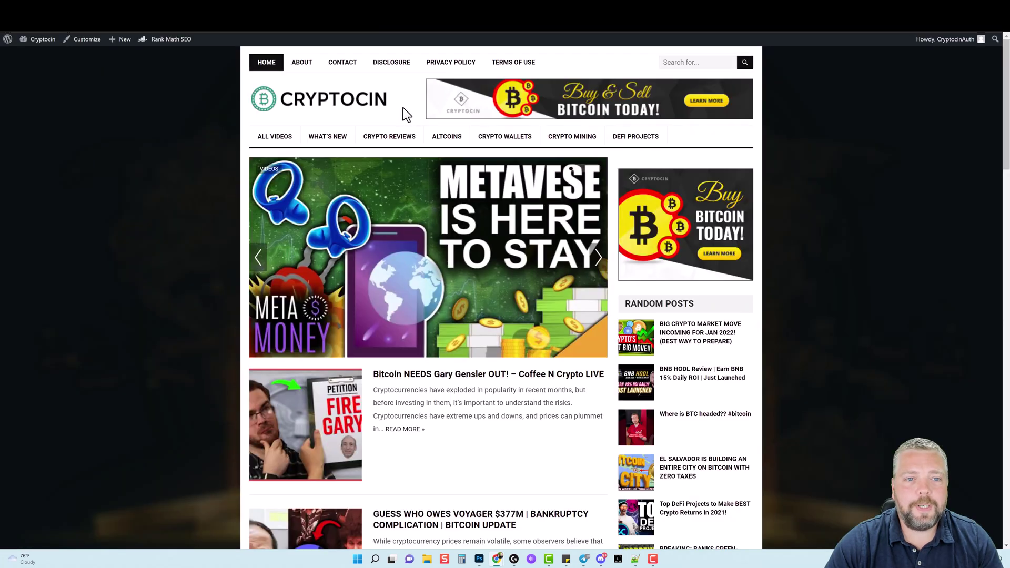
pyautogui.click(444, 377)
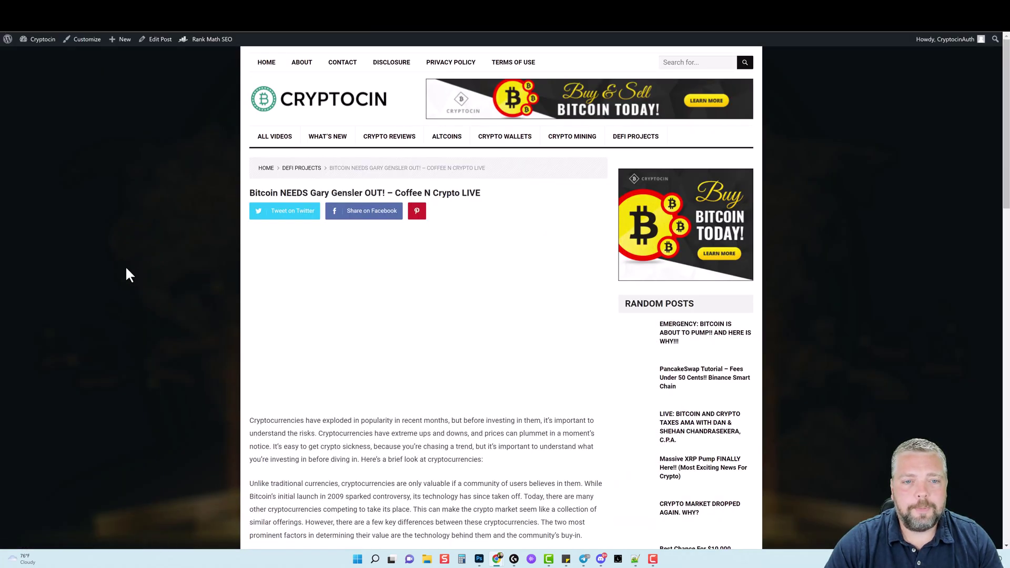
pyautogui.scroll(-2, 317, 152)
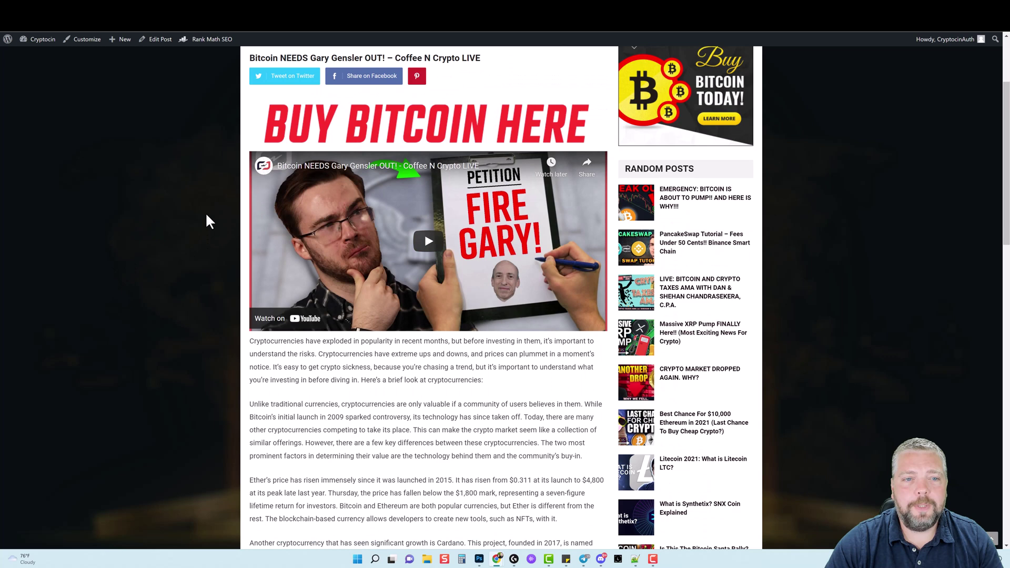
pyautogui.scroll(1, 289, 190)
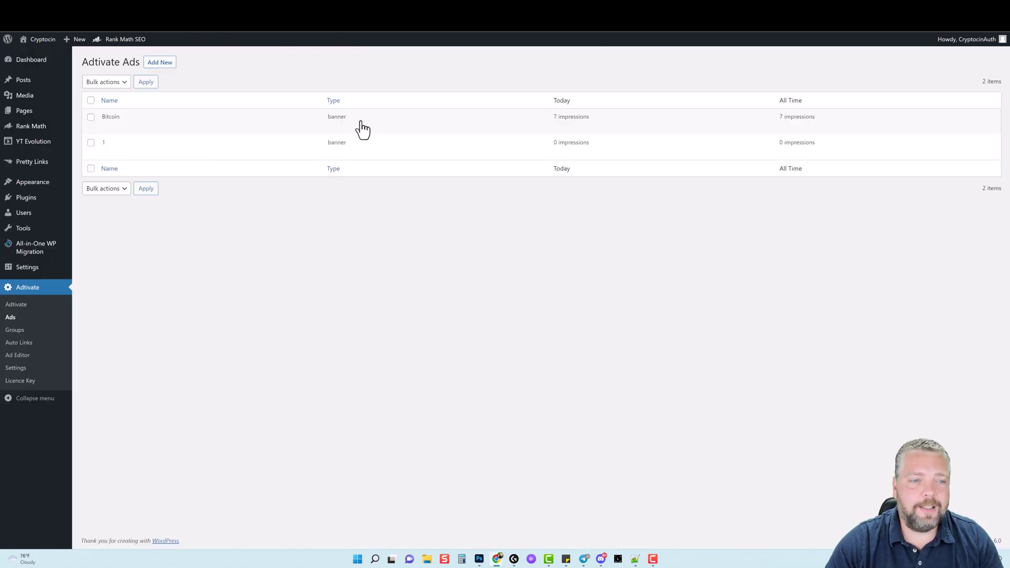
pyautogui.click(107, 127)
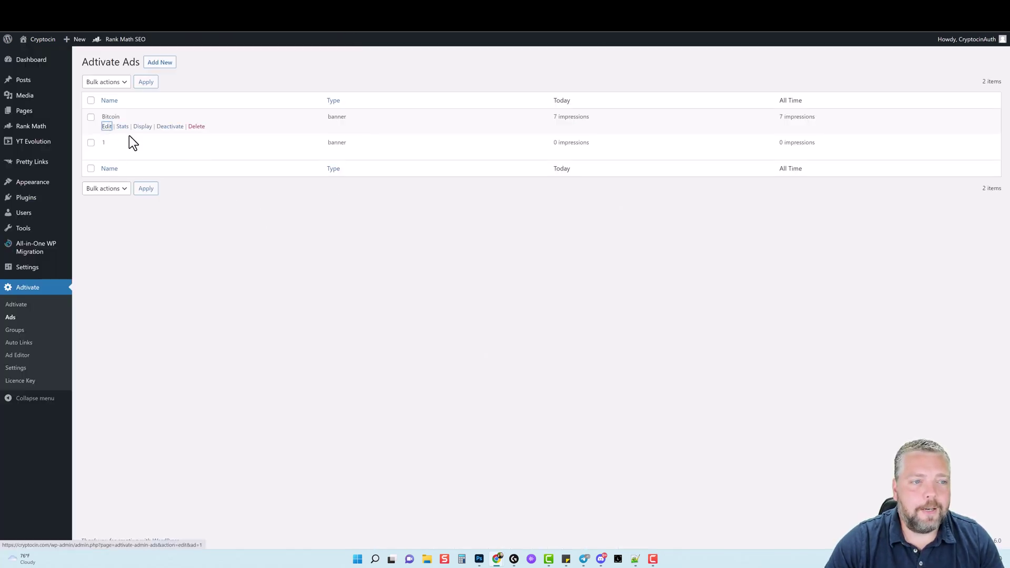
pyautogui.scroll(-6, 162, 298)
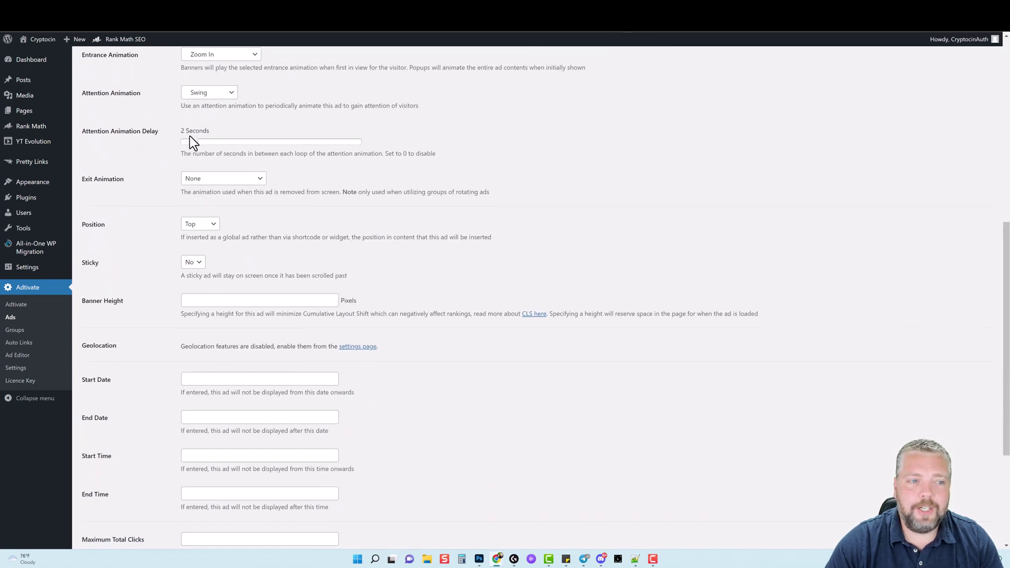
pyautogui.click(218, 182)
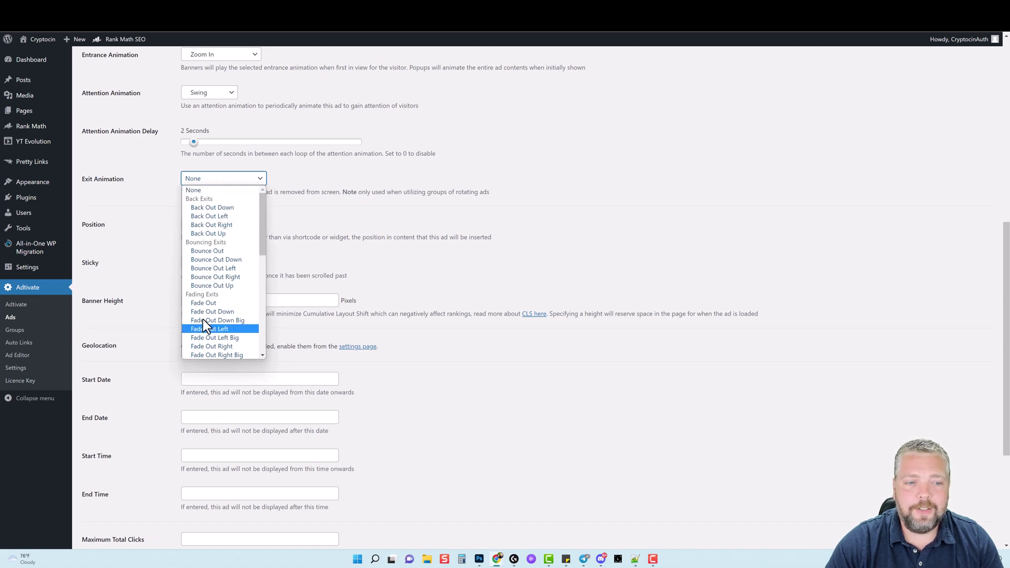
pyautogui.click(154, 205)
pyautogui.scroll(-2, 176, 221)
pyautogui.click(201, 135)
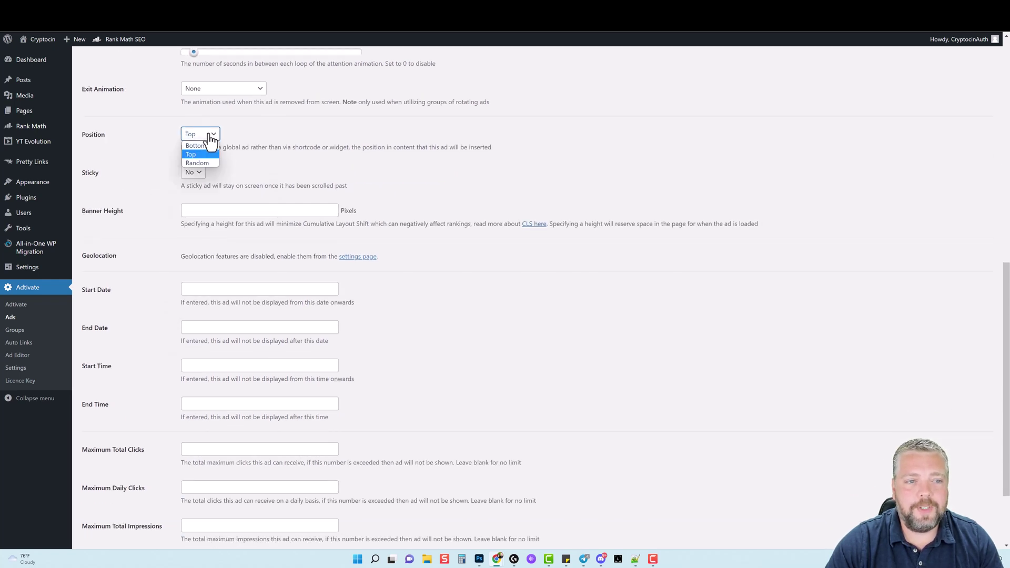
pyautogui.click(150, 153)
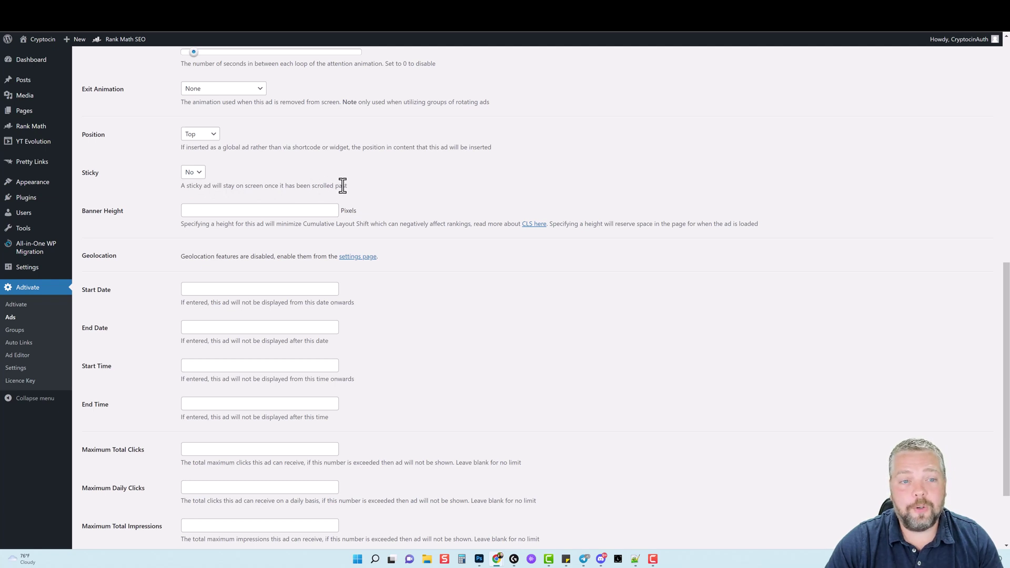
pyautogui.click(264, 210)
pyautogui.scroll(-2, 174, 247)
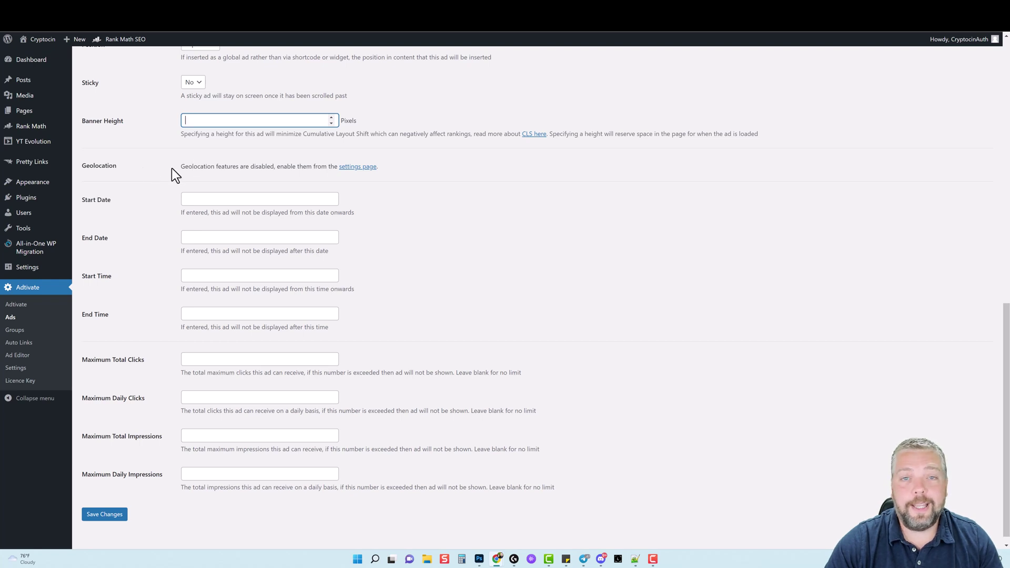
pyautogui.scroll(-1, 105, 202)
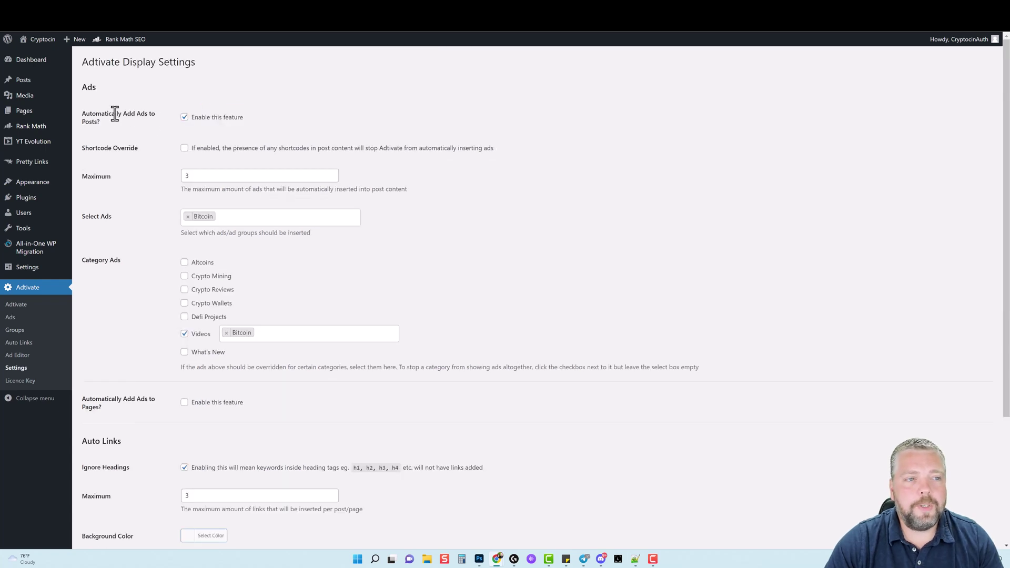
# Step: Highlight the automatic post ads and Shortcode Override settings with their explanation
pyautogui.moveTo(82, 112); pyautogui.dragTo(125, 124)
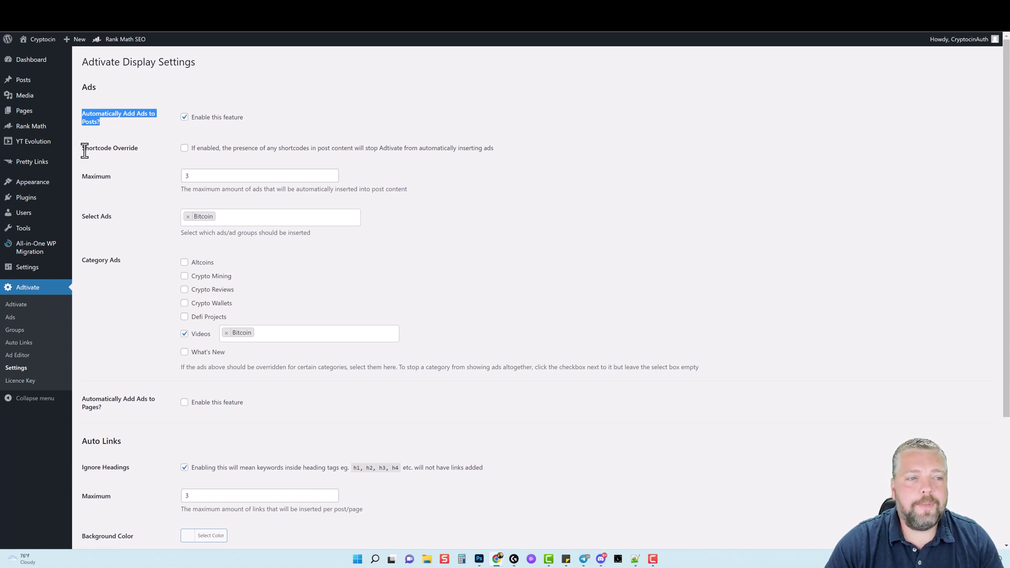
pyautogui.moveTo(82, 148); pyautogui.dragTo(138, 150)
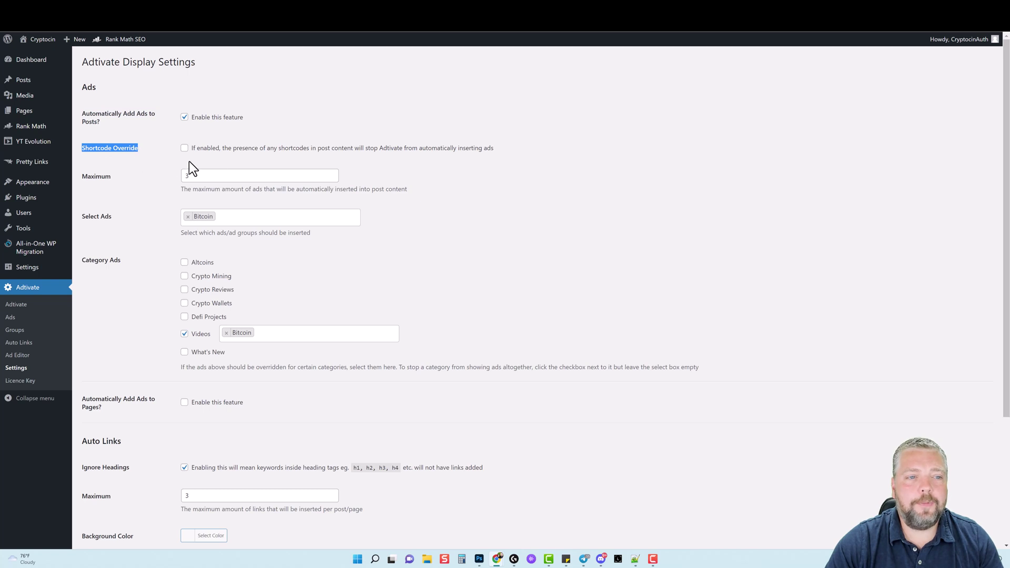
pyautogui.moveTo(222, 148); pyautogui.dragTo(496, 149)
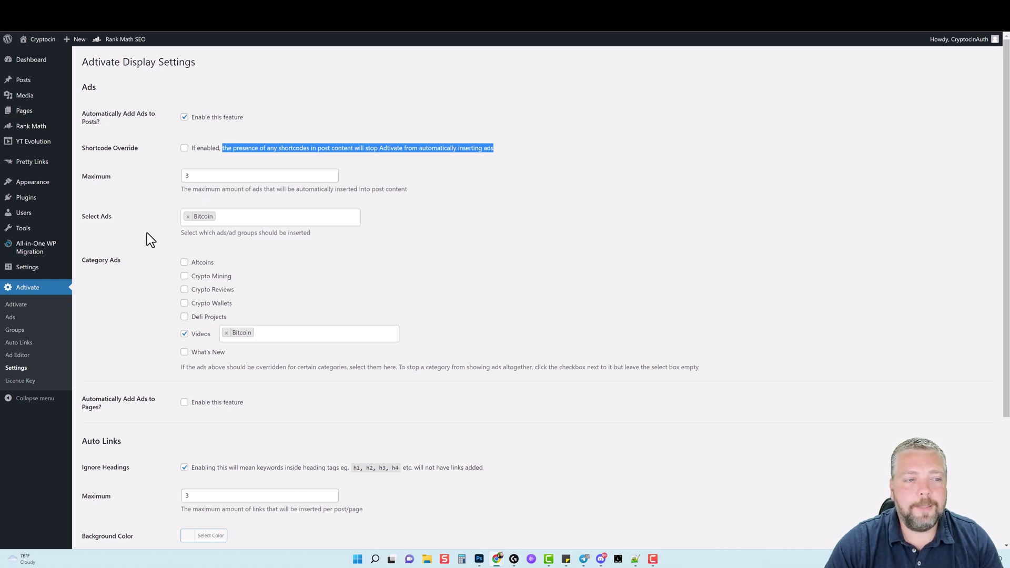
# Step: Tick, then untick 'Automatically Add Ads to Pages?' so page ads stay off
pyautogui.scroll(-2, 151, 240)
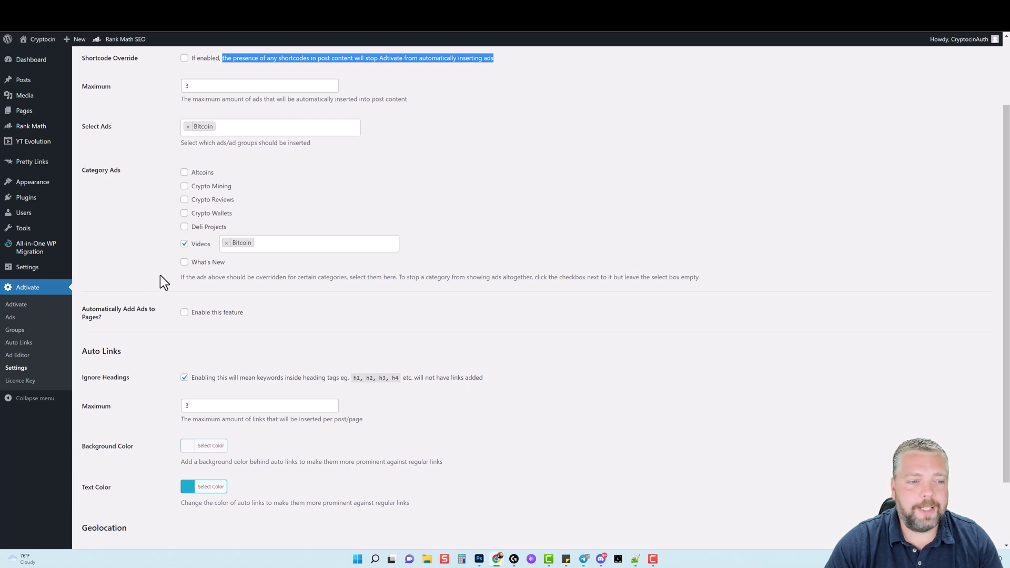
pyautogui.scroll(-3, 160, 276)
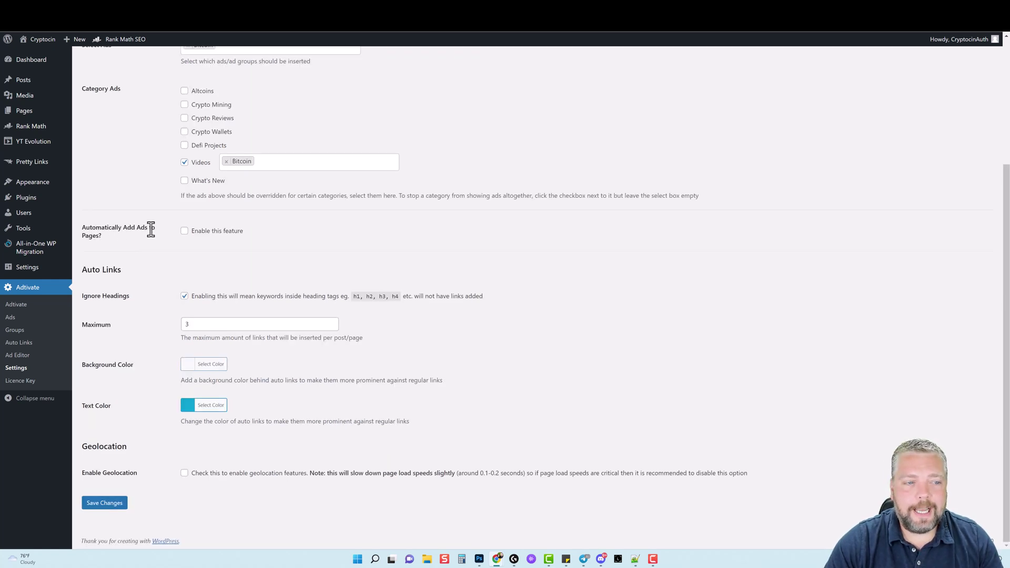
pyautogui.click(184, 231)
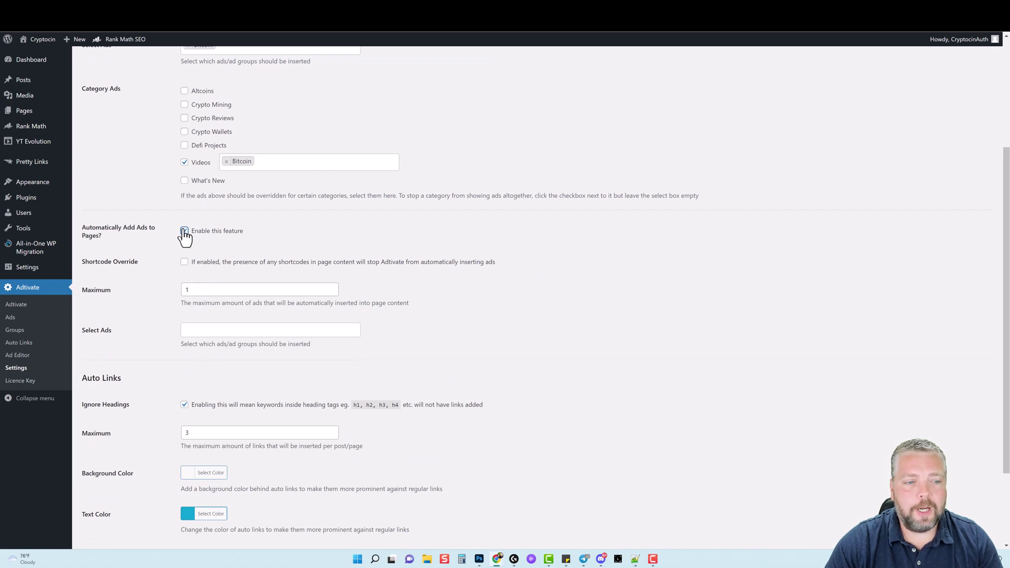
pyautogui.click(185, 232)
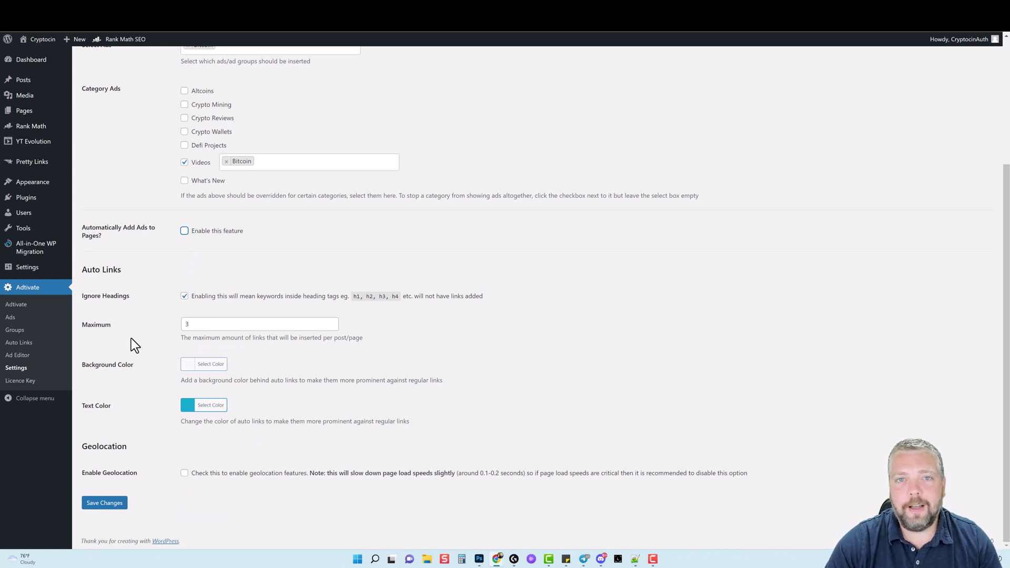
# Step: Start a new auto link from the Adtivate Auto Links list
pyautogui.click(19, 343)
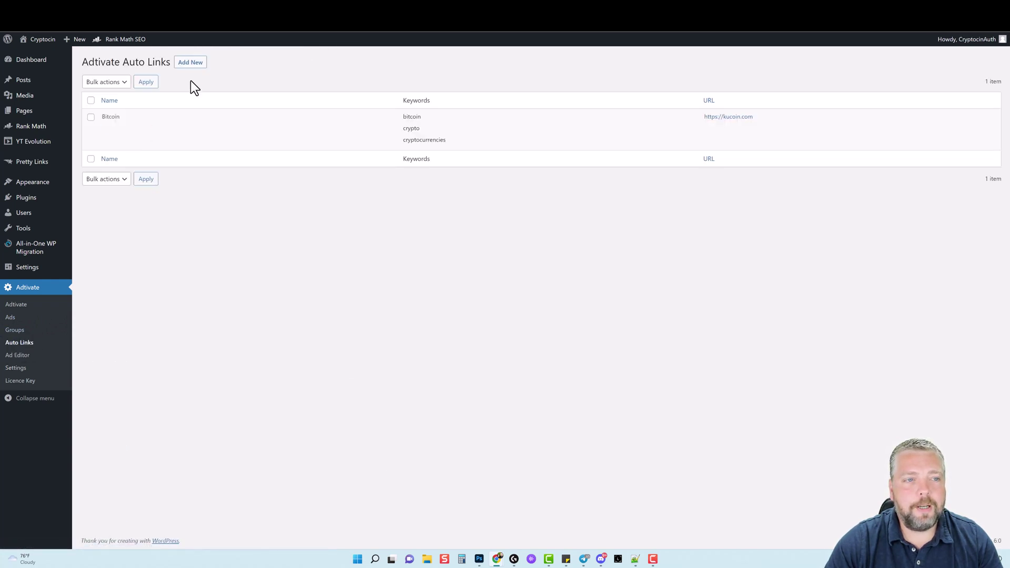
pyautogui.click(190, 62)
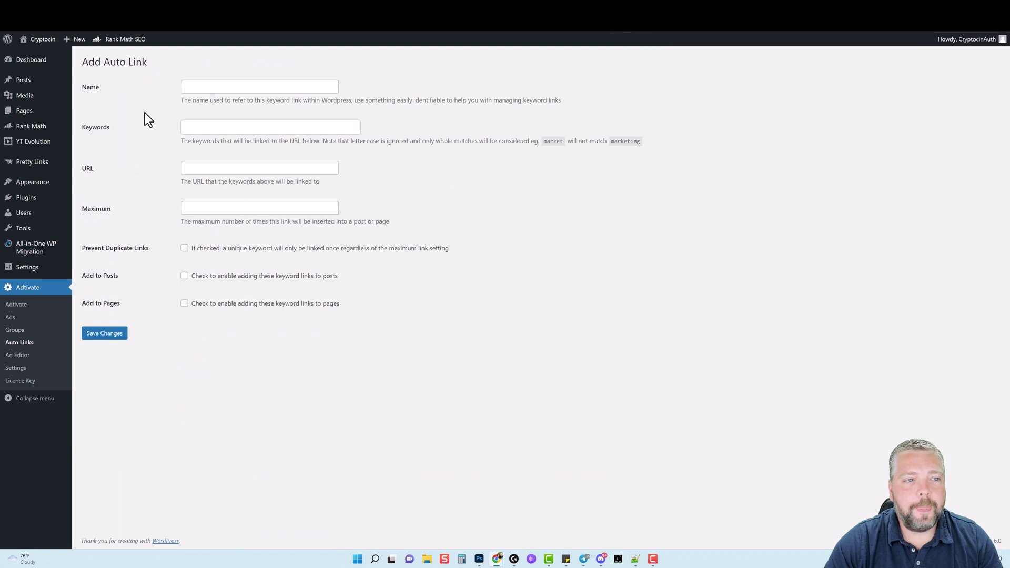
pyautogui.click(190, 85)
# Step: Go over the Keywords help text, URL and Maximum fields, then launch the Ad Editor
pyautogui.click(198, 128)
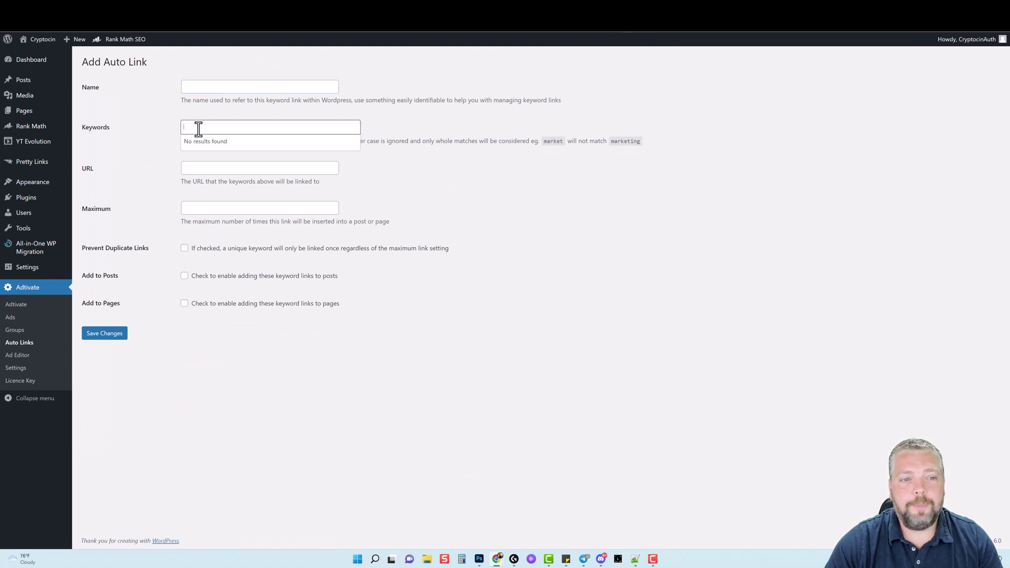
pyautogui.click(173, 128)
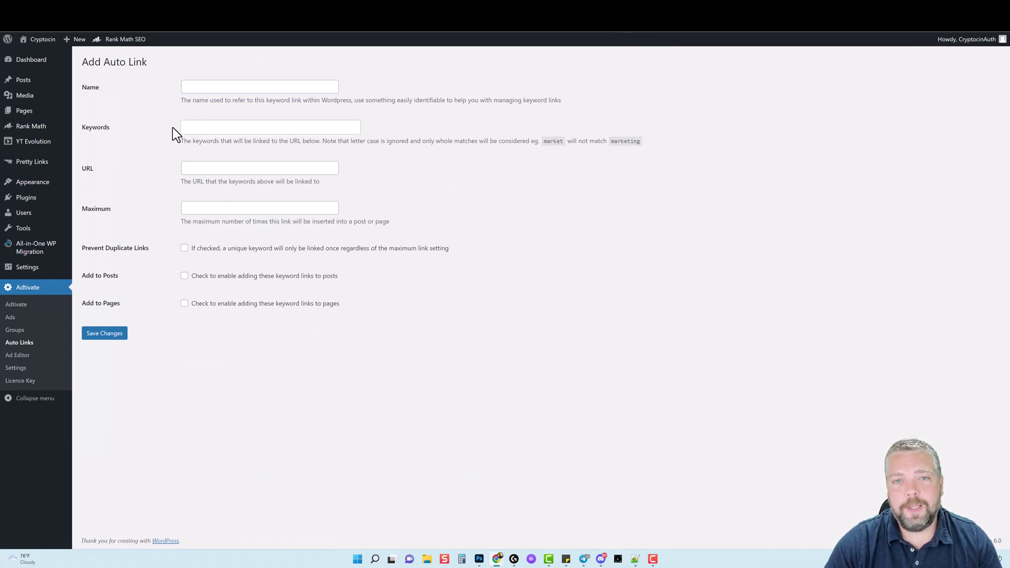
pyautogui.moveTo(181, 140); pyautogui.dragTo(433, 141)
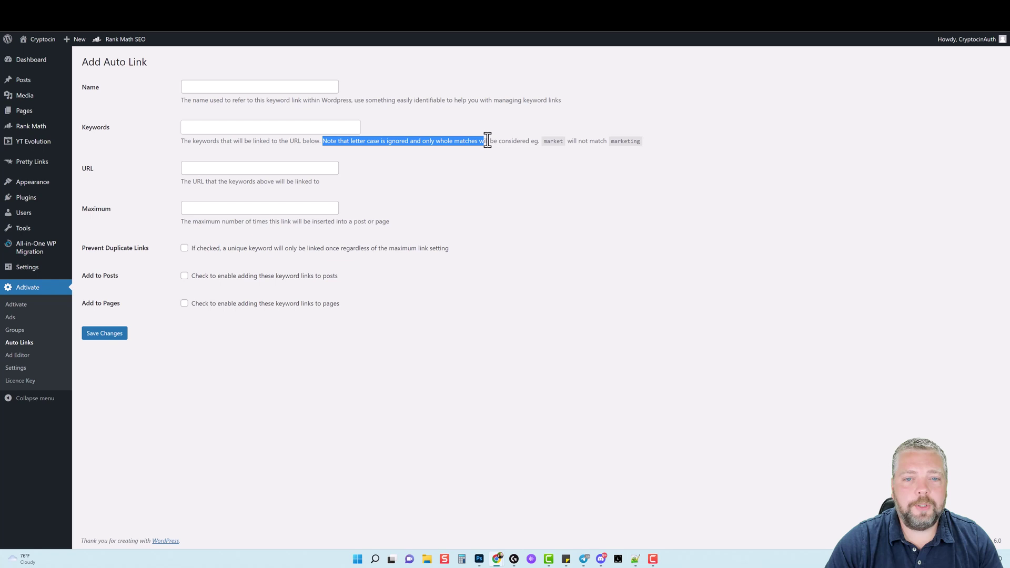
pyautogui.moveTo(487, 141); pyautogui.dragTo(537, 141)
pyautogui.click(286, 147)
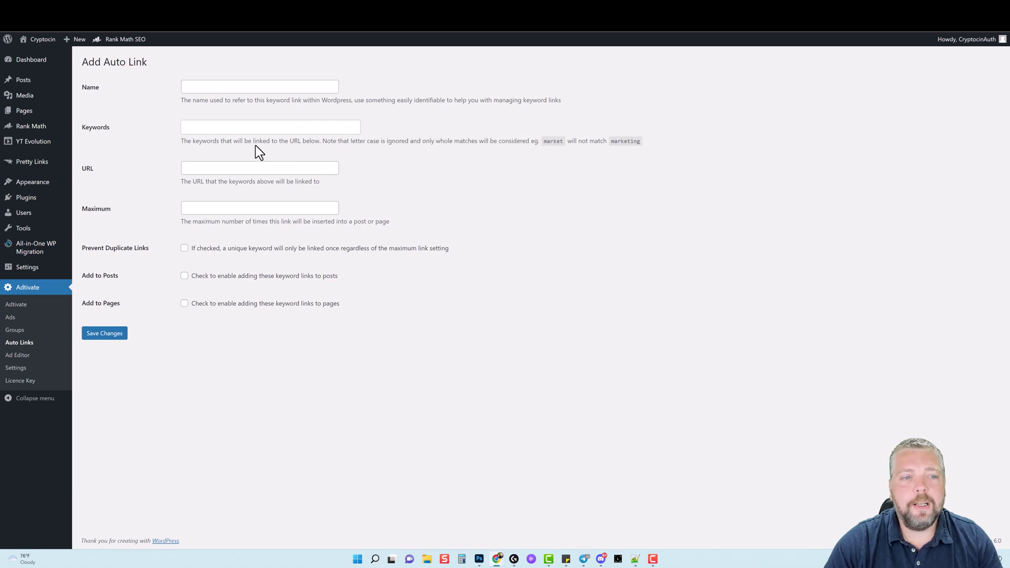
pyautogui.click(192, 126)
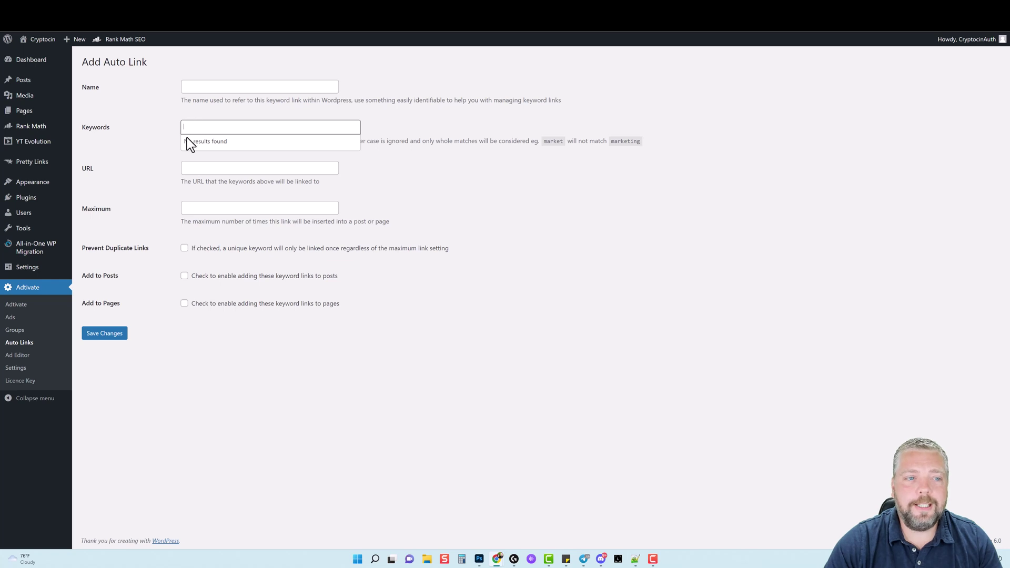
pyautogui.click(198, 126)
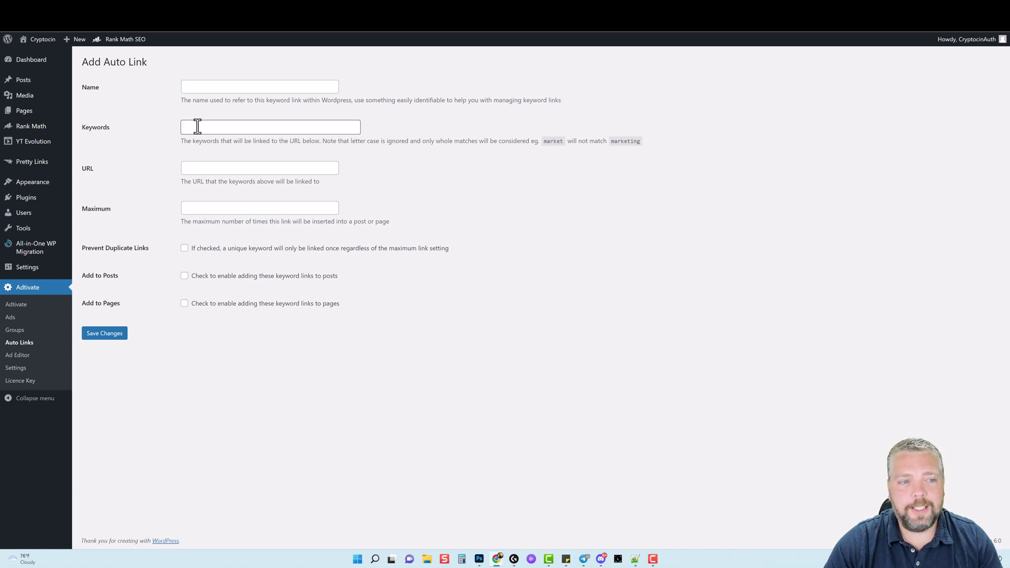
pyautogui.click(190, 168)
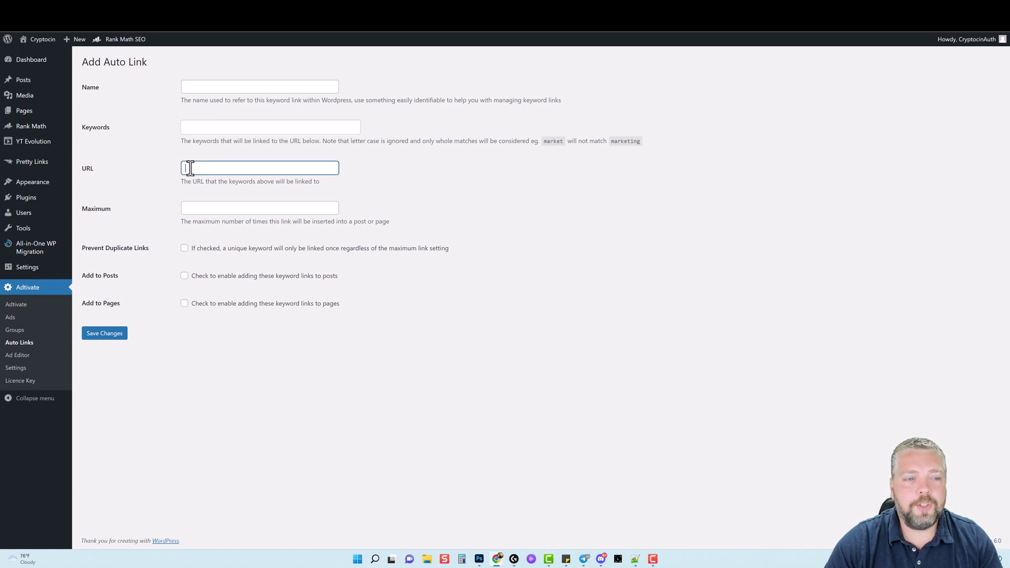
pyautogui.click(192, 207)
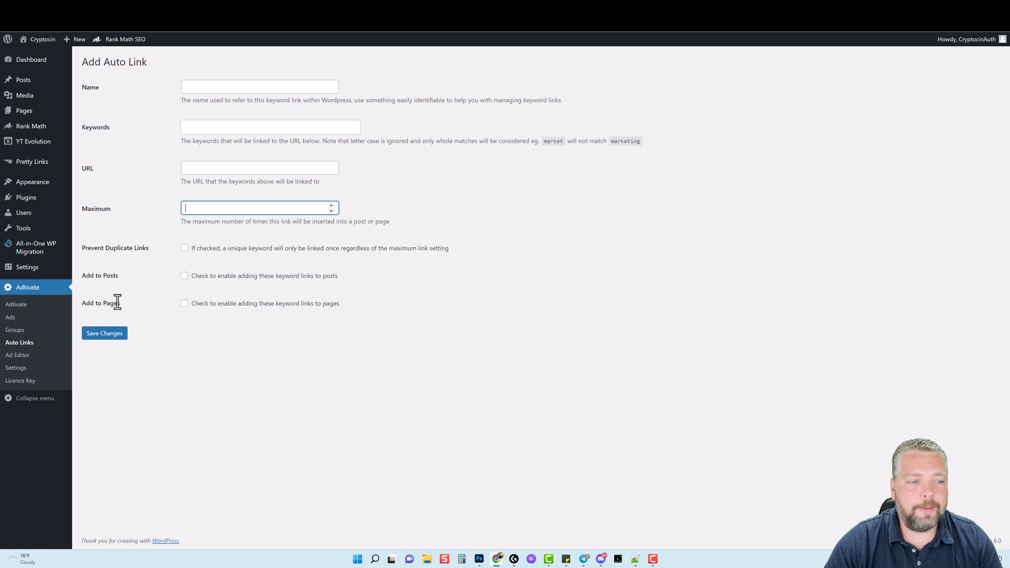
pyautogui.click(19, 358)
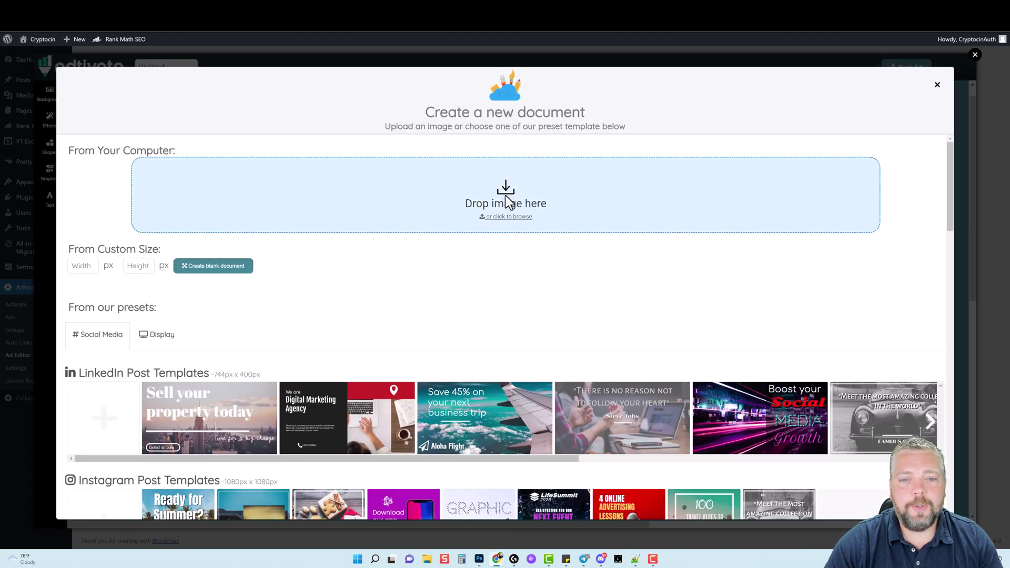
# Step: Scroll through the LinkedIn, Instagram, Facebook, YouTube and other preset templates, then back up
pyautogui.scroll(-2, 404, 268)
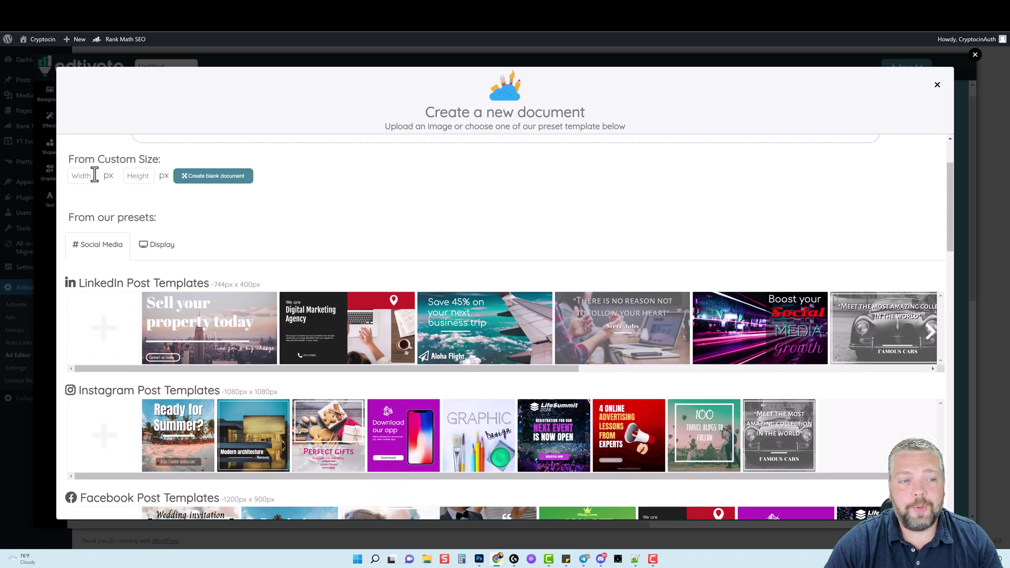
pyautogui.scroll(-12, 334, 338)
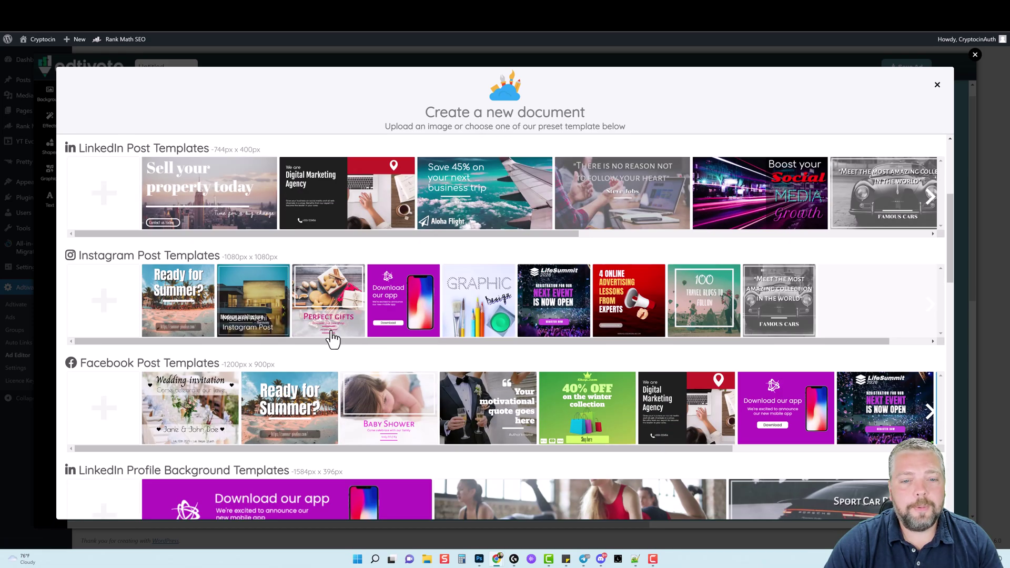
pyautogui.scroll(-8, 382, 342)
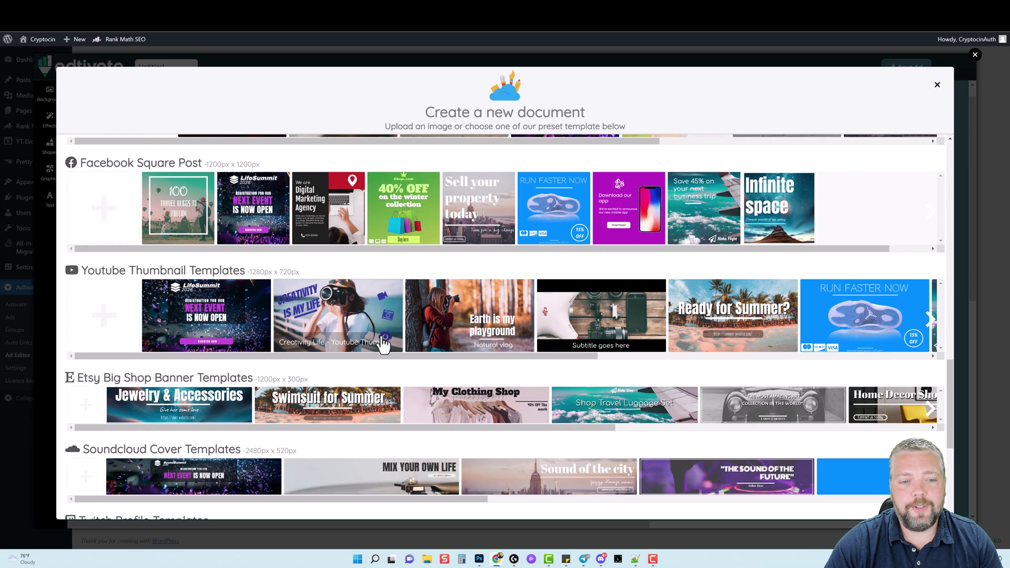
pyautogui.scroll(20, 494, 375)
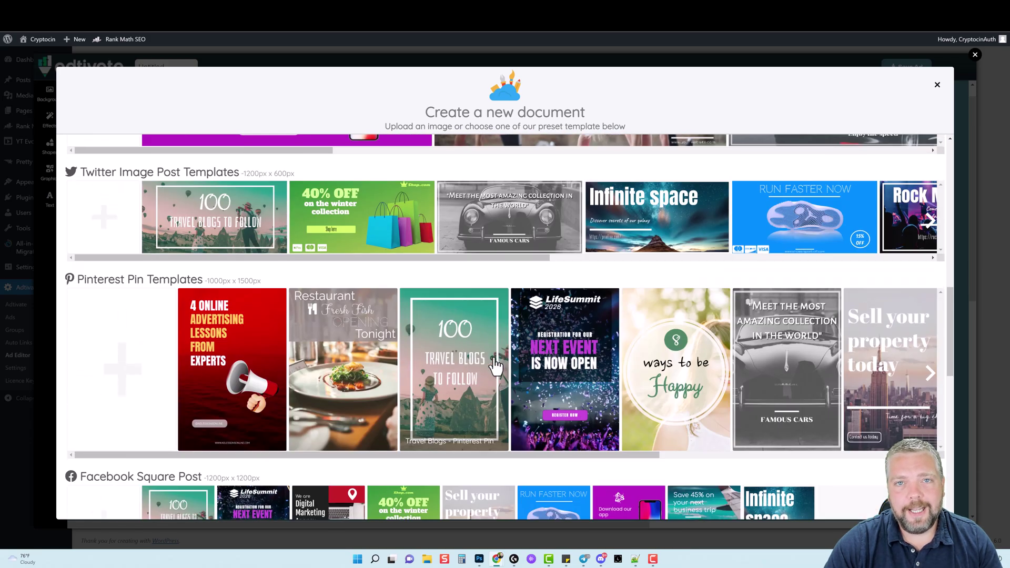